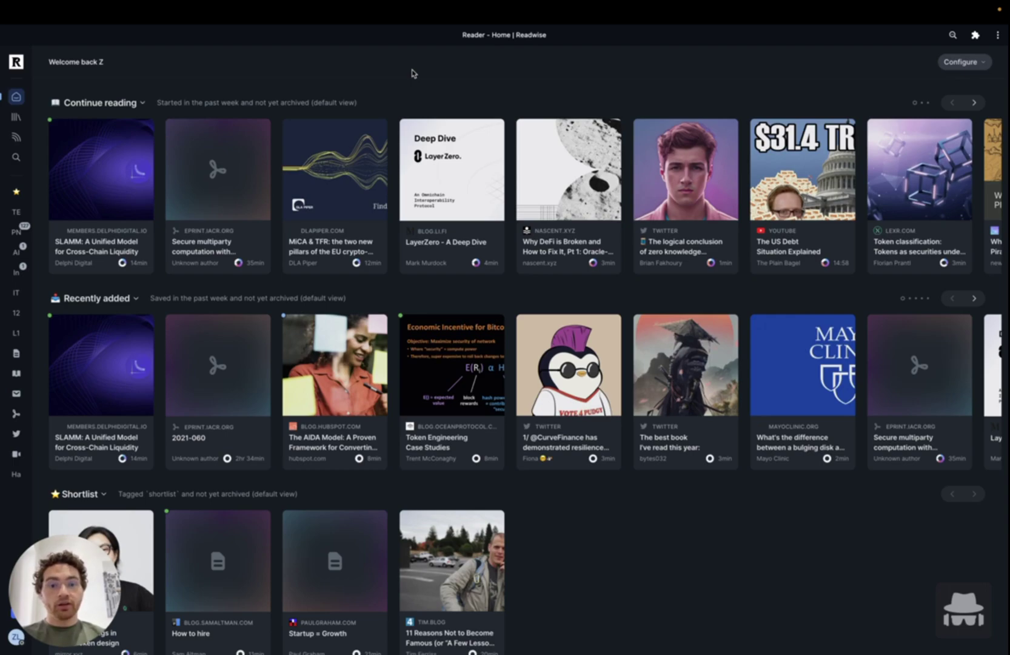
Step: Switch to Chrome and scroll through the Medium article 'Compile GoLang as a Mobile Library'
{"action": "key", "text": "ctrl+Left"}
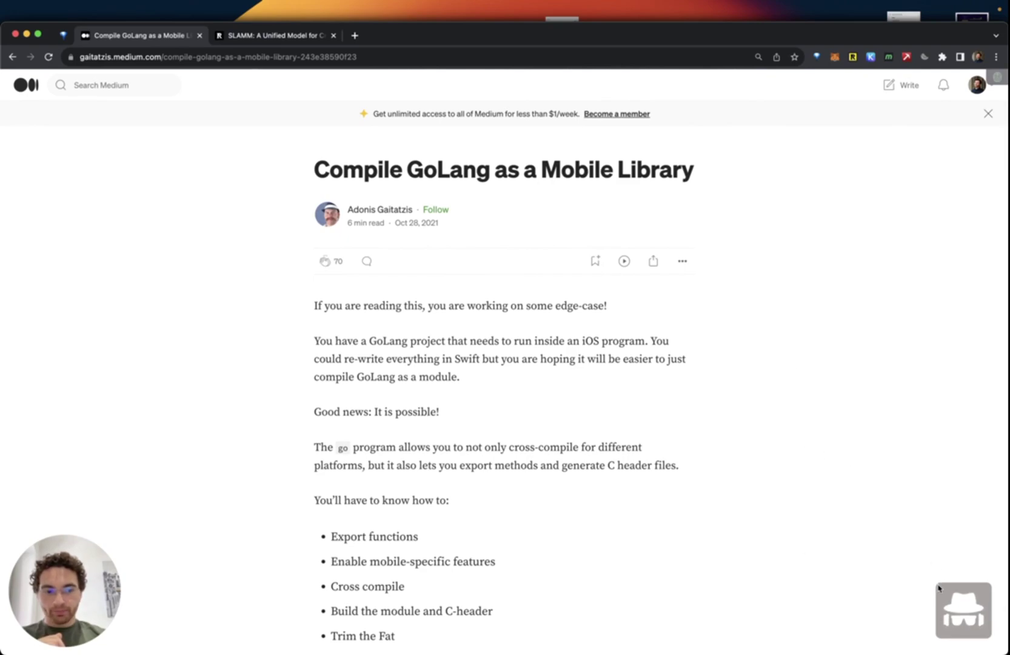
{"action": "scroll", "coordinate": [630, 297], "scroll_direction": "down", "scroll_amount": 1}
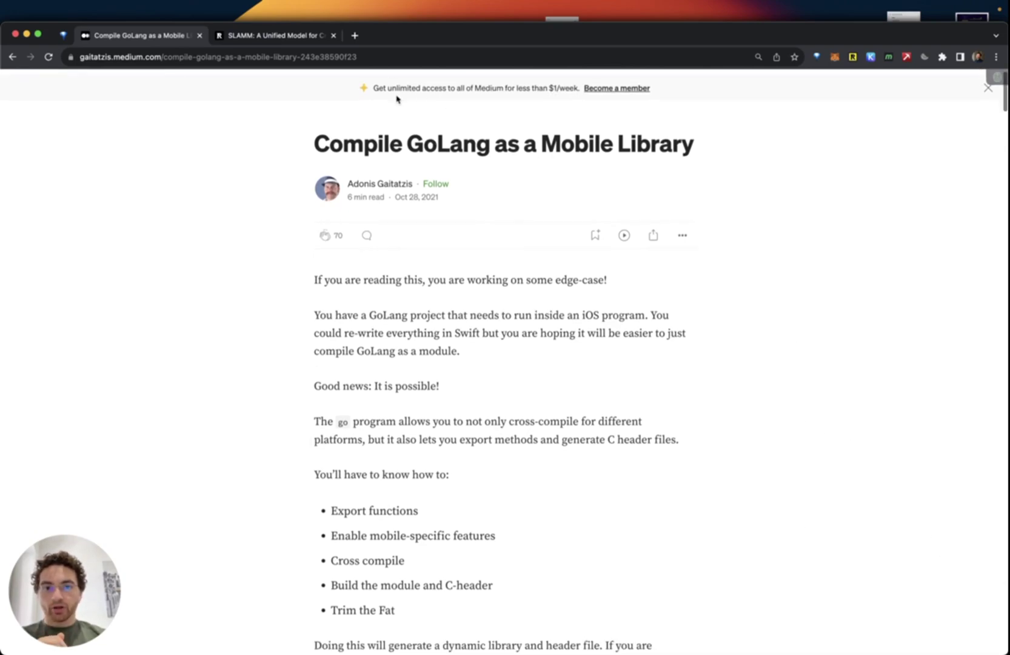
{"action": "scroll", "coordinate": [642, 315], "scroll_direction": "down", "scroll_amount": 9}
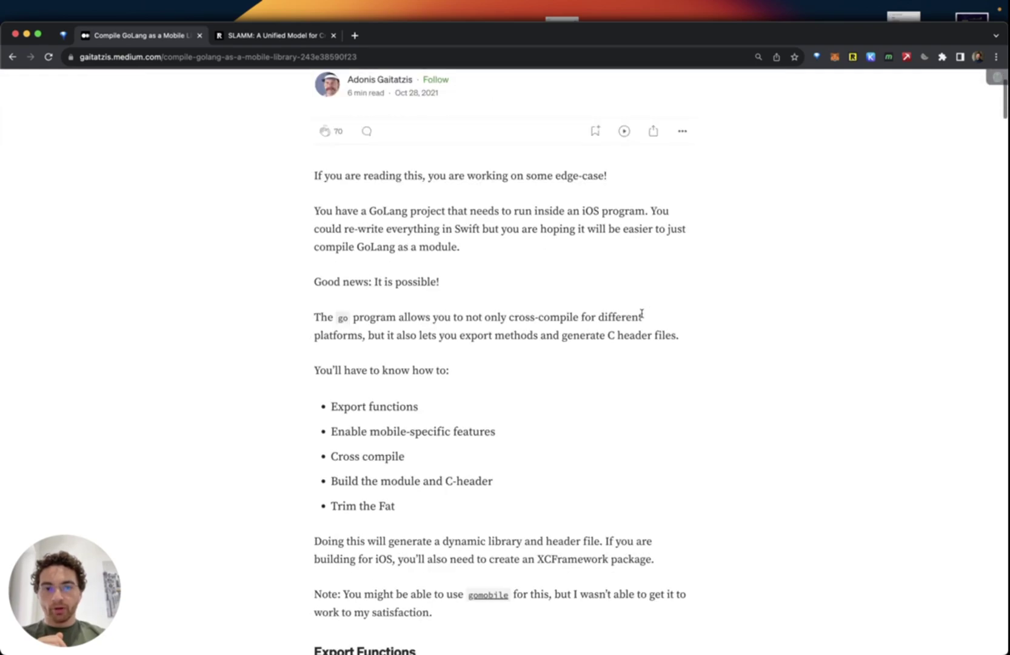
{"action": "scroll", "coordinate": [642, 316], "scroll_direction": "down", "scroll_amount": 2}
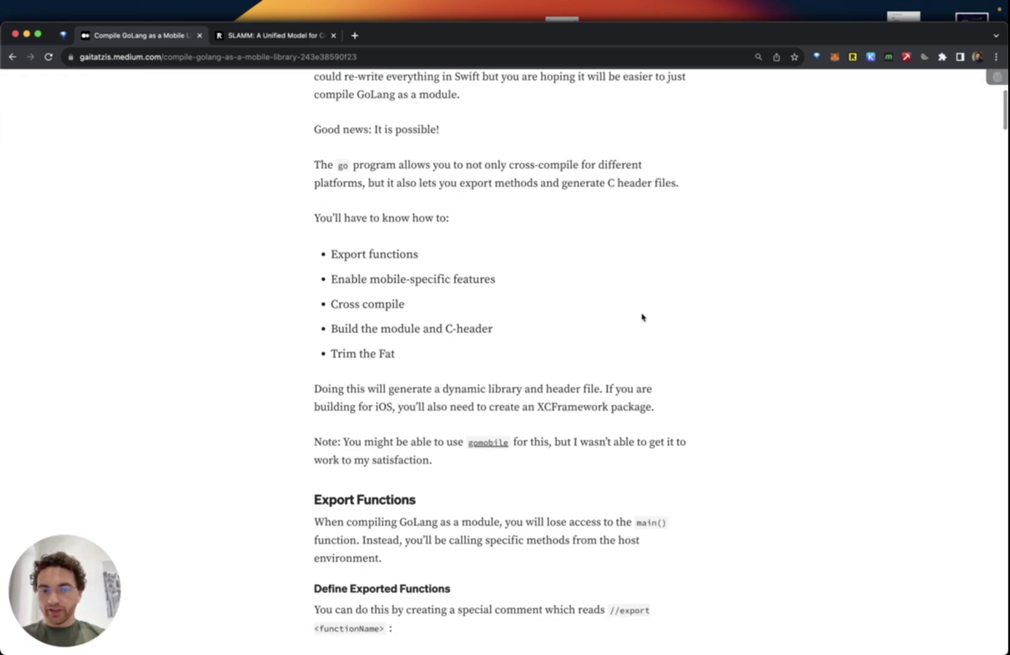
{"action": "scroll", "coordinate": [642, 316], "scroll_direction": "down", "scroll_amount": 5}
{"action": "scroll", "coordinate": [641, 313], "scroll_direction": "up", "scroll_amount": 7}
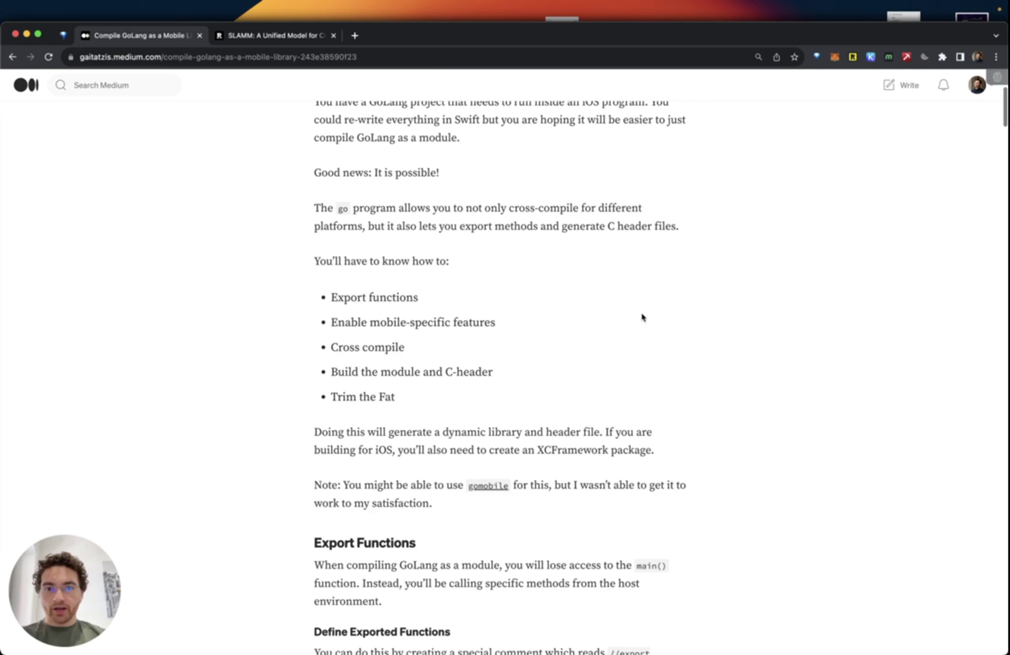
{"action": "scroll", "coordinate": [642, 317], "scroll_direction": "down", "scroll_amount": 2}
{"action": "scroll", "coordinate": [451, 345], "scroll_direction": "down", "scroll_amount": 2}
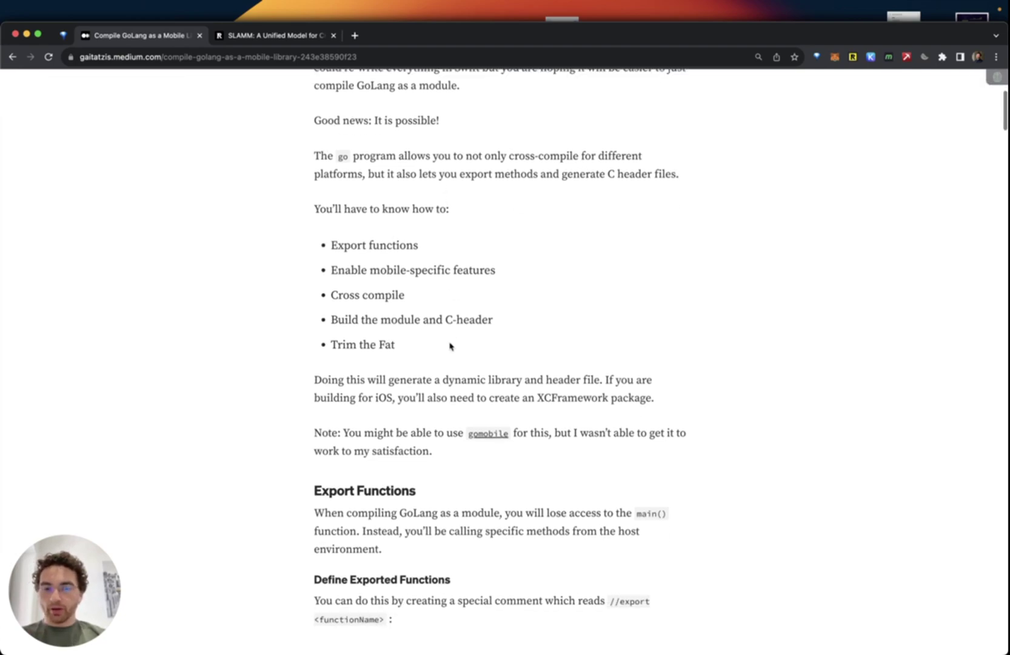
{"action": "scroll", "coordinate": [546, 326], "scroll_direction": "down", "scroll_amount": 4}
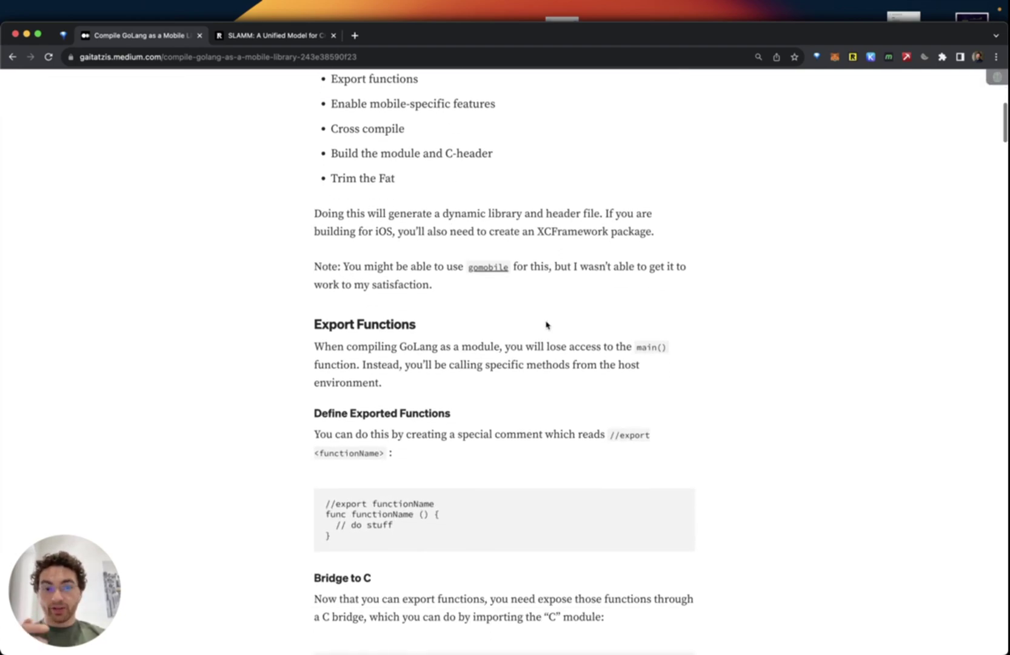
{"action": "scroll", "coordinate": [547, 326], "scroll_direction": "down", "scroll_amount": 9}
{"action": "scroll", "coordinate": [546, 324], "scroll_direction": "up", "scroll_amount": 15}
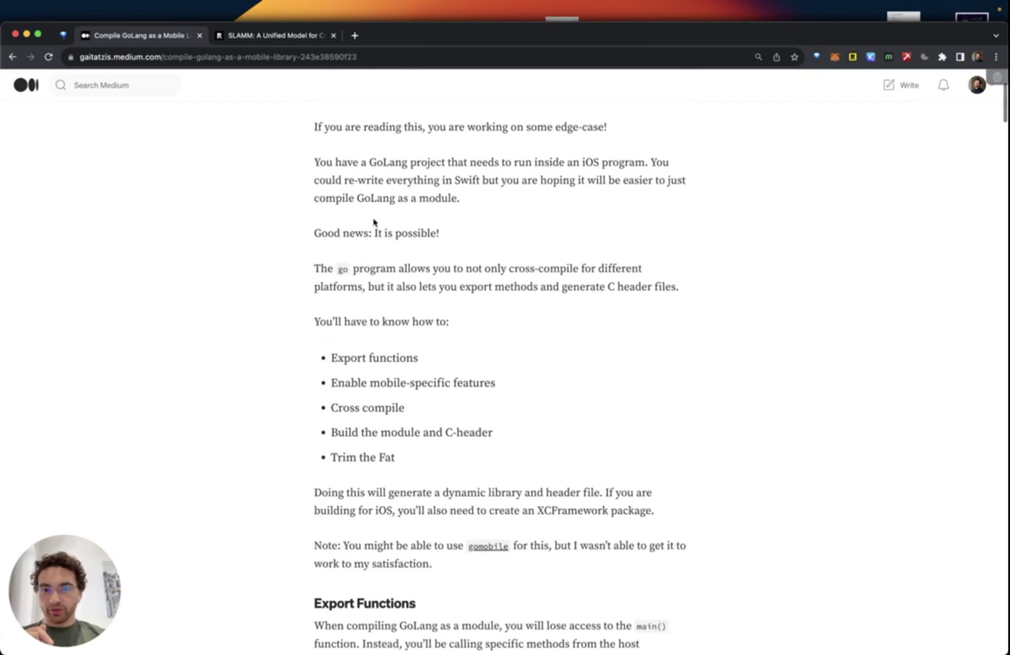
{"action": "scroll", "coordinate": [542, 332], "scroll_direction": "down", "scroll_amount": 3}
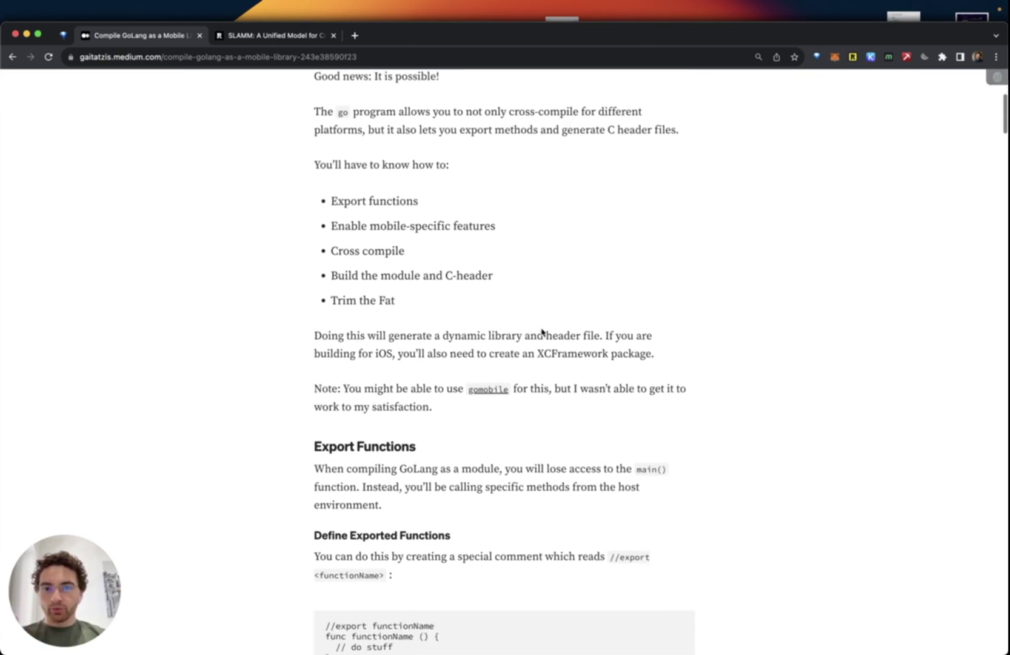
Step: Activate Readwise Highlighter, highlight 'You'll have to know how to:', then delete that highlight
{"action": "left_click", "coordinate": [849, 61]}
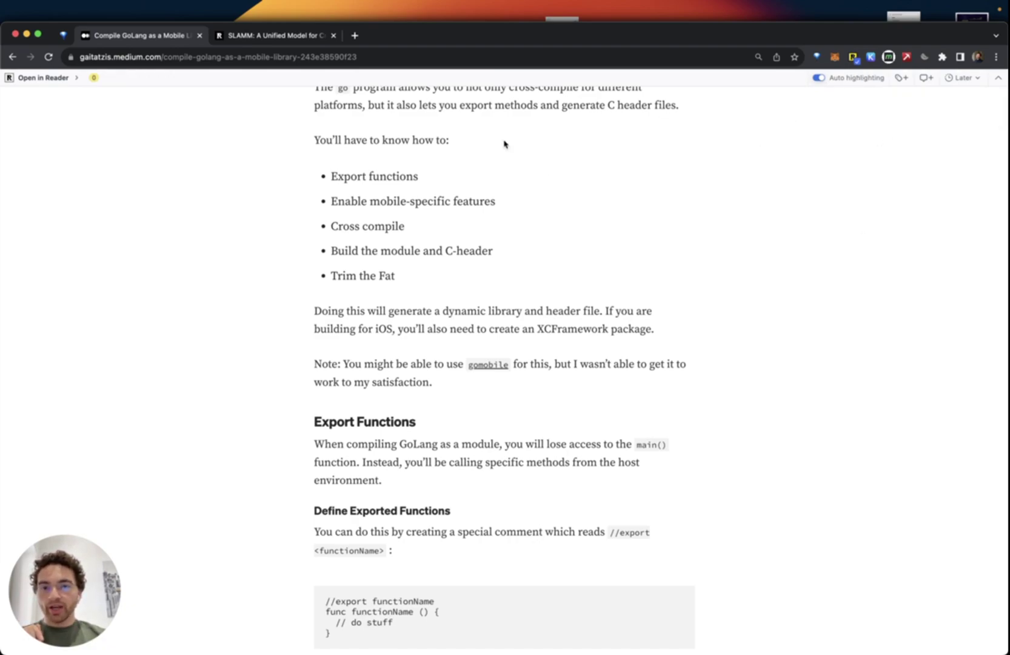
{"action": "left_click_drag", "start_coordinate": [314, 139], "coordinate": [482, 140]}
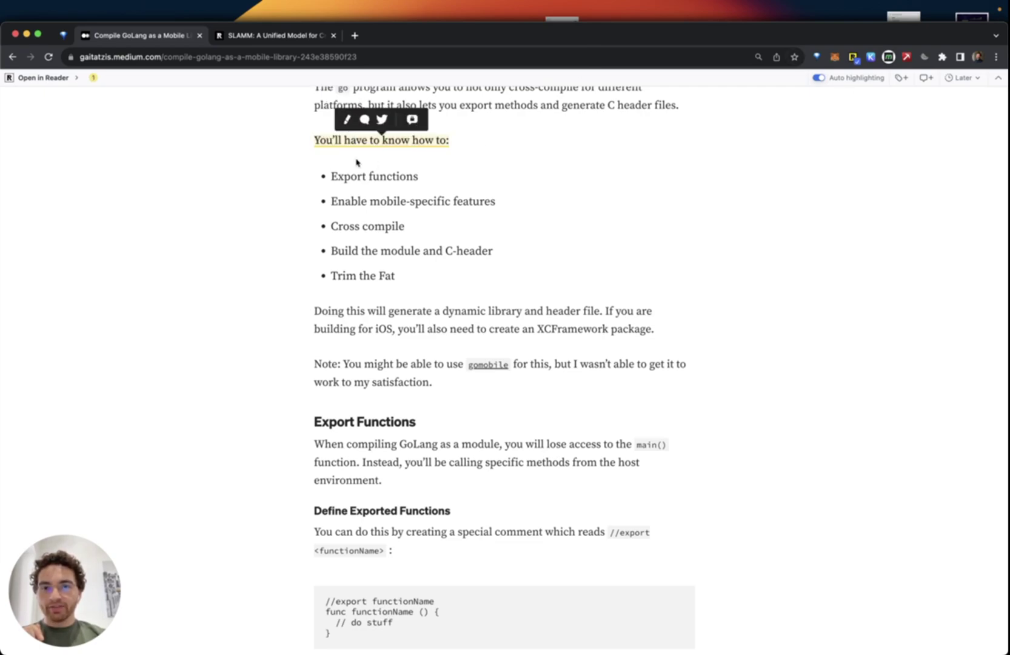
{"action": "mouse_move", "coordinate": [355, 142]}
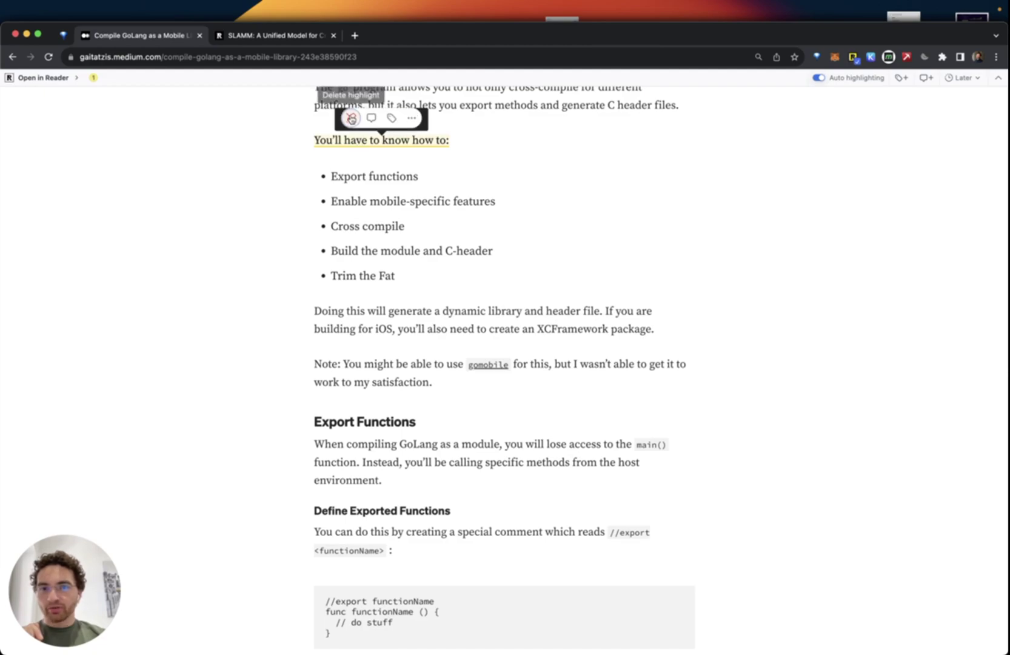
{"action": "left_click", "coordinate": [351, 119]}
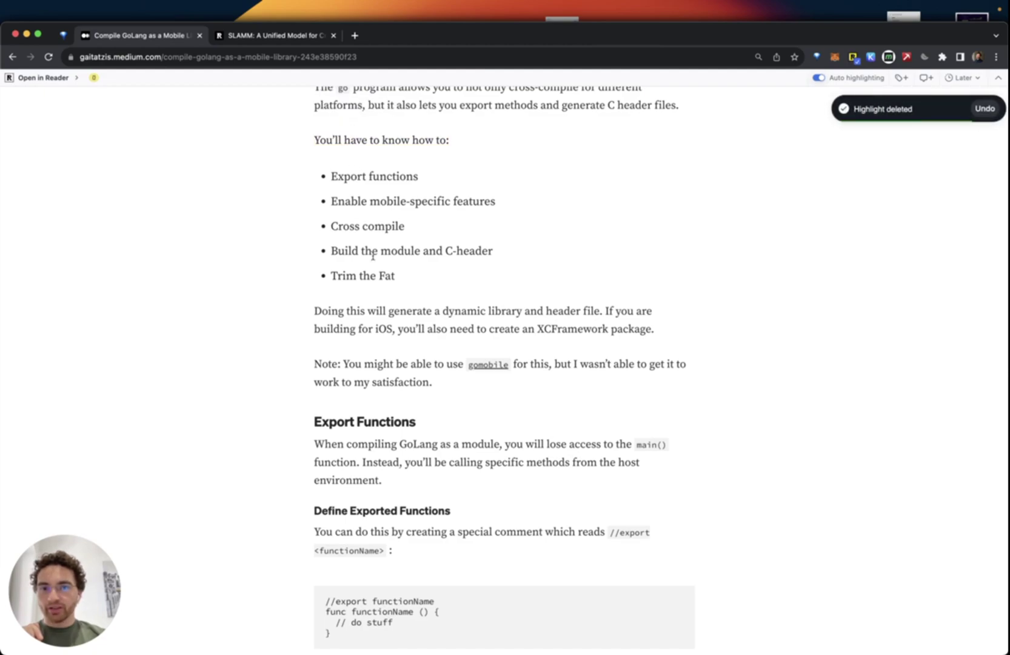
{"action": "scroll", "coordinate": [373, 255], "scroll_direction": "down", "scroll_amount": 12}
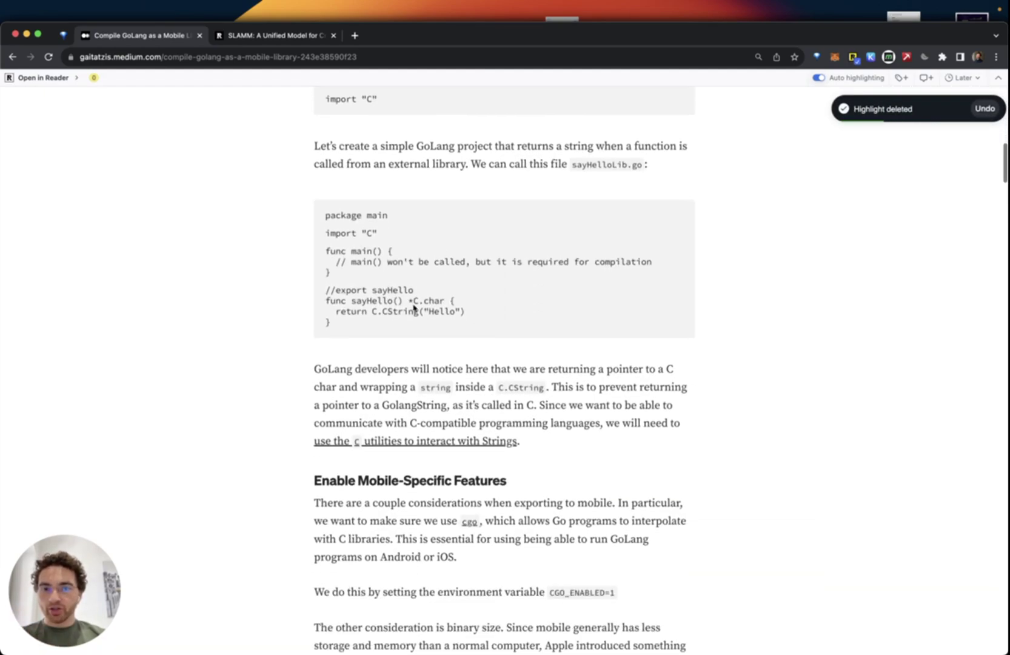
{"action": "scroll", "coordinate": [413, 308], "scroll_direction": "up", "scroll_amount": 12}
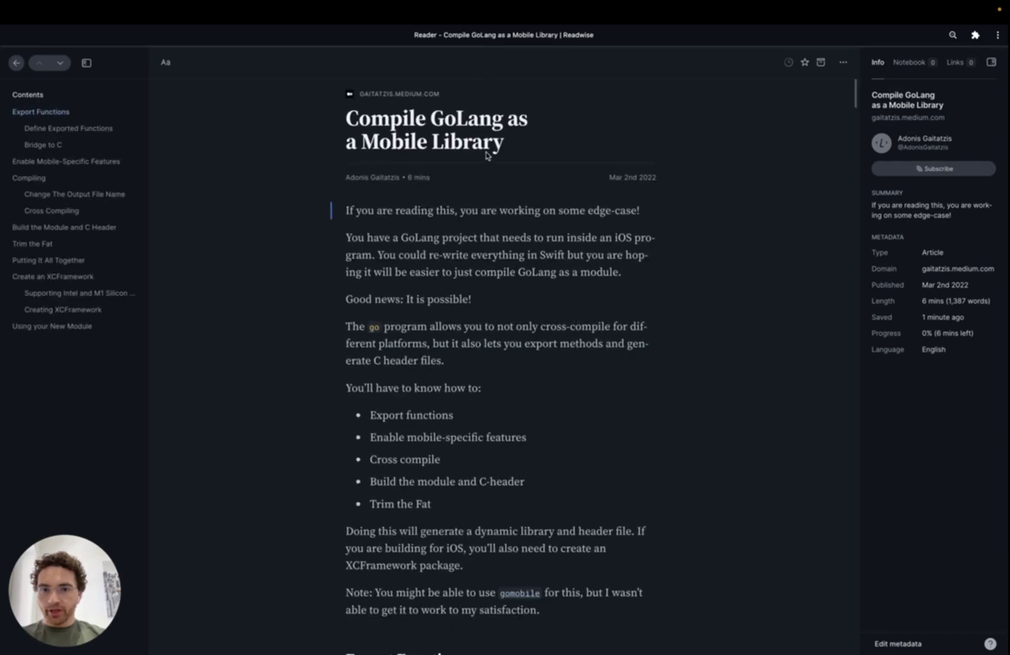
{"action": "scroll", "coordinate": [502, 354], "scroll_direction": "down", "scroll_amount": 1}
{"action": "scroll", "coordinate": [510, 249], "scroll_direction": "down", "scroll_amount": 1}
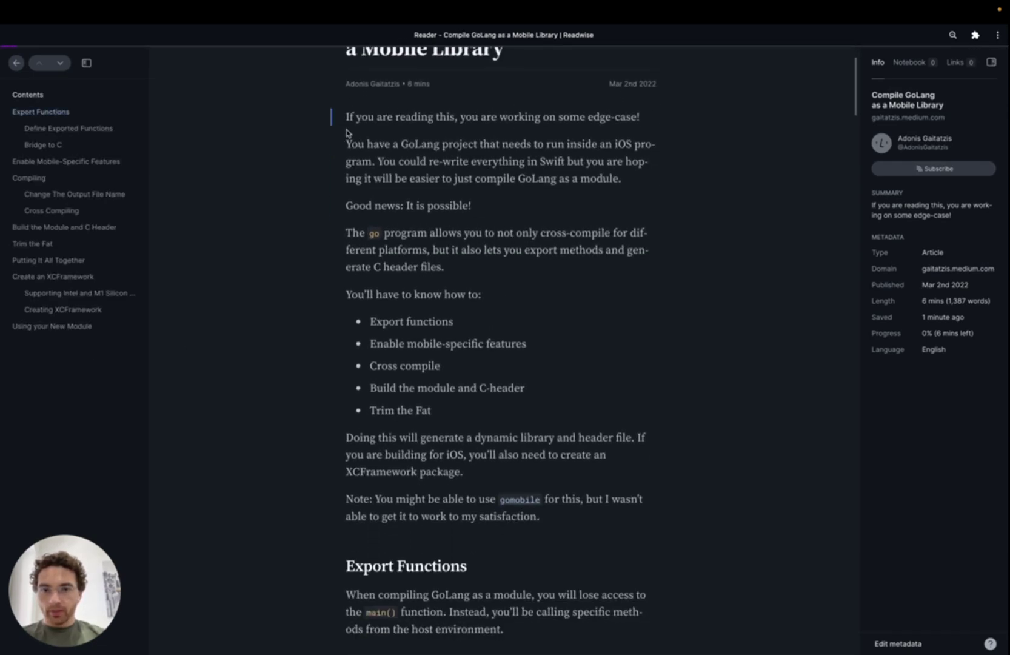
{"action": "scroll", "coordinate": [377, 200], "scroll_direction": "down", "scroll_amount": 1}
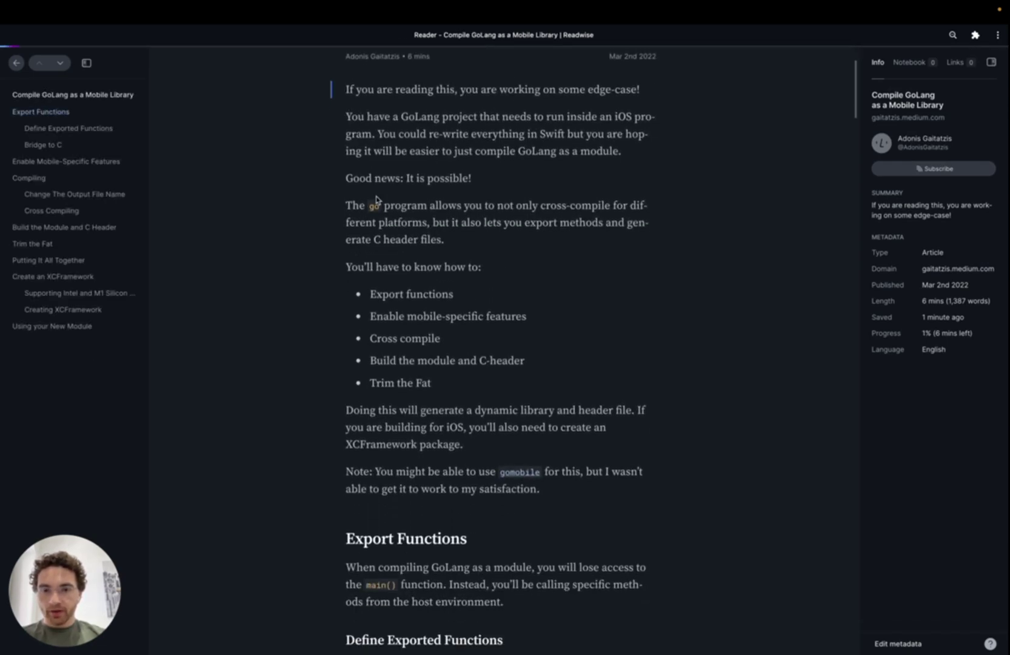
{"action": "left_click_drag", "start_coordinate": [345, 106], "coordinate": [647, 153]}
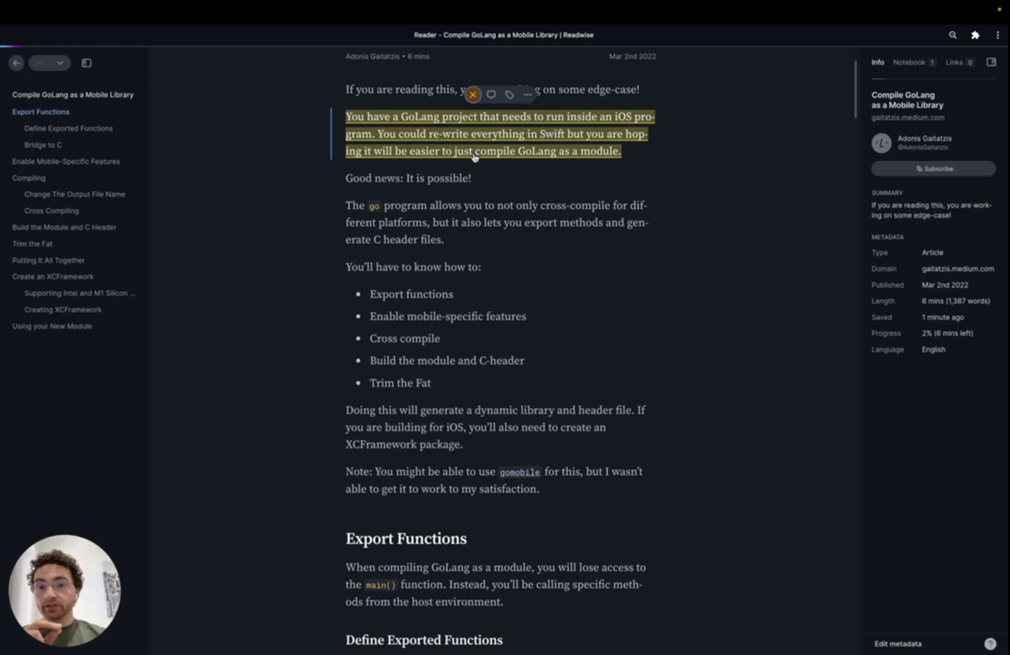
{"action": "left_click", "coordinate": [511, 96]}
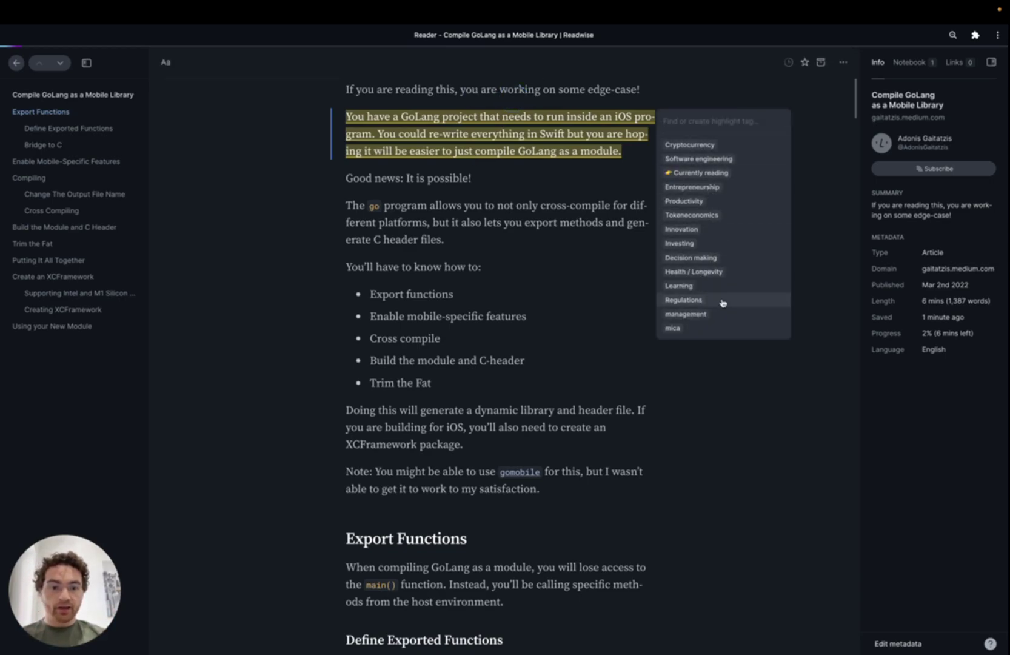
{"action": "scroll", "coordinate": [722, 302], "scroll_direction": "down", "scroll_amount": 2}
{"action": "scroll", "coordinate": [721, 285], "scroll_direction": "up", "scroll_amount": 2}
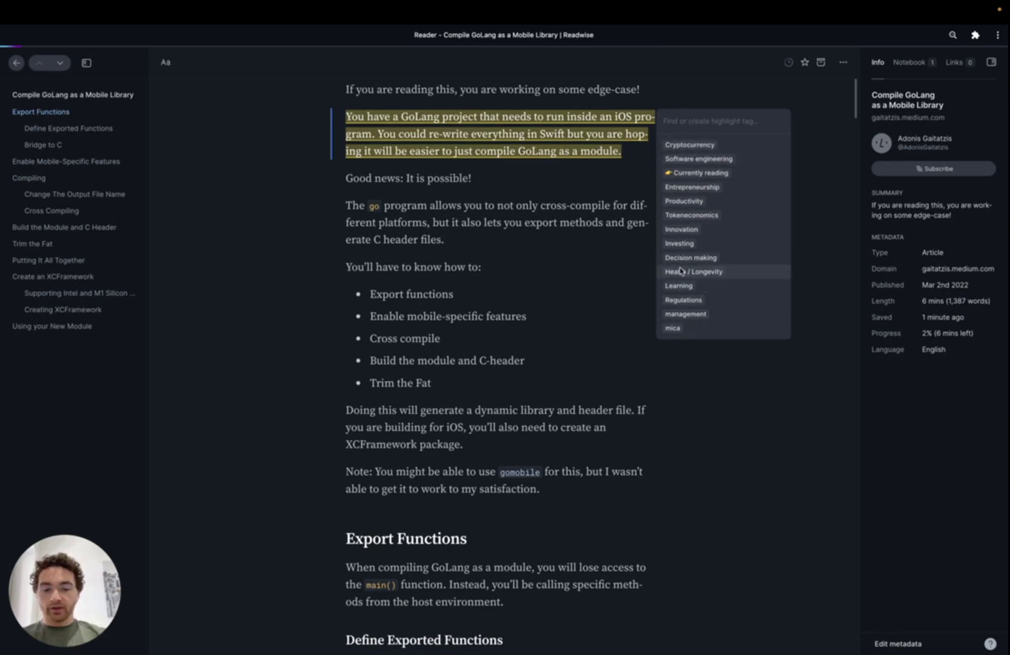
{"action": "type", "text": "golang"}
{"action": "key", "text": "BackSpace"}
{"action": "key", "text": "BackSpace"}
{"action": "key", "text": "BackSpace"}
{"action": "key", "text": "BackSpace"}
{"action": "key", "text": "BackSpace"}
{"action": "key", "text": "BackSpace"}
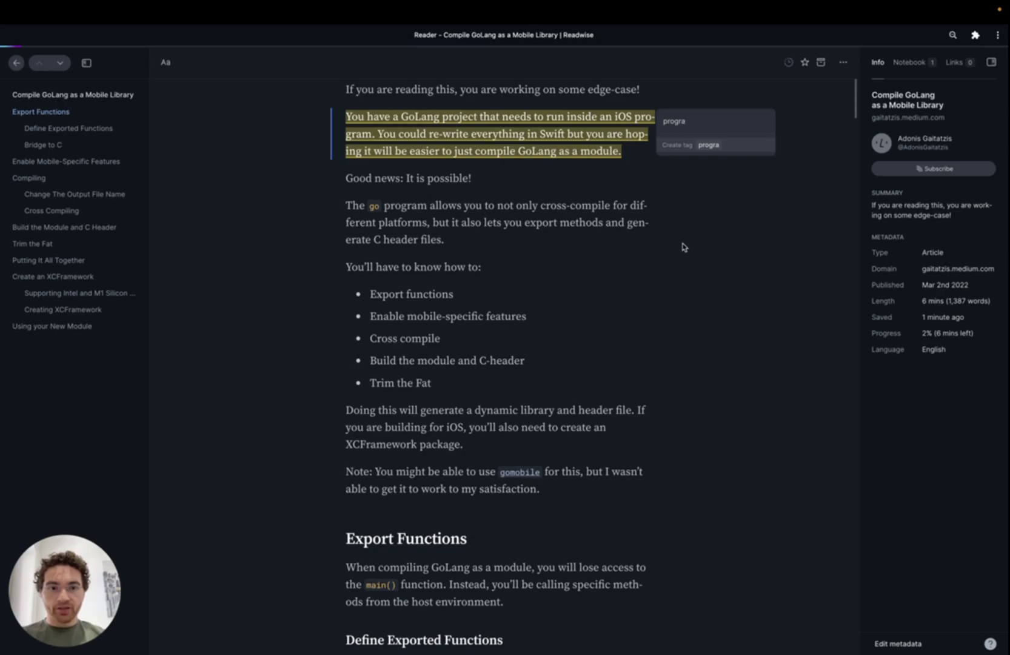
{"action": "type", "text": "Programming"}
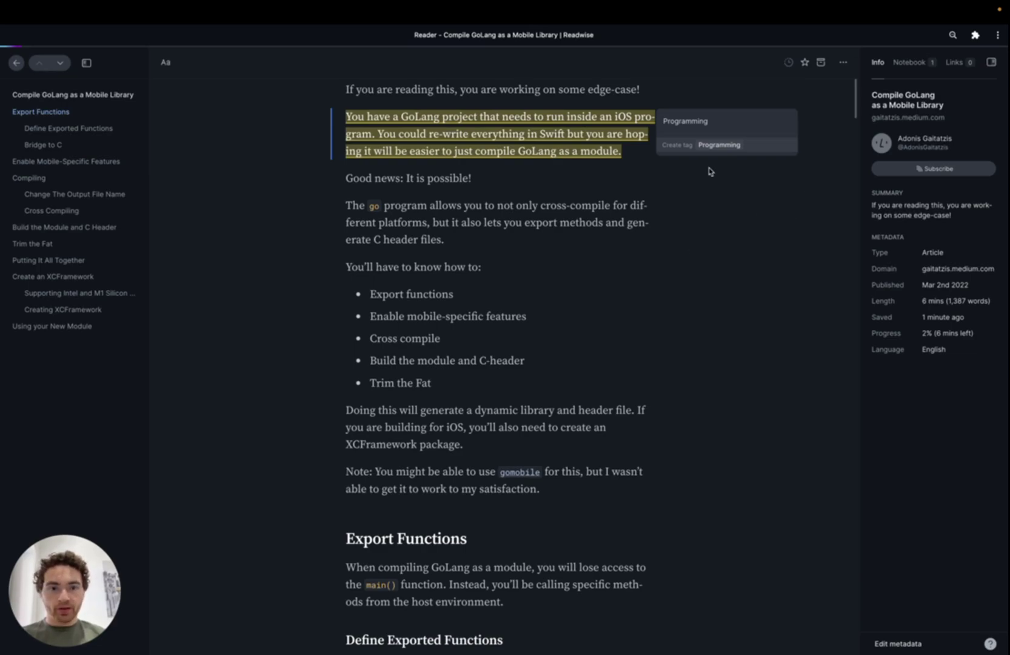
{"action": "double_click", "coordinate": [695, 128]}
{"action": "key", "text": "BackSpace"}
{"action": "type", "text": "golang"}
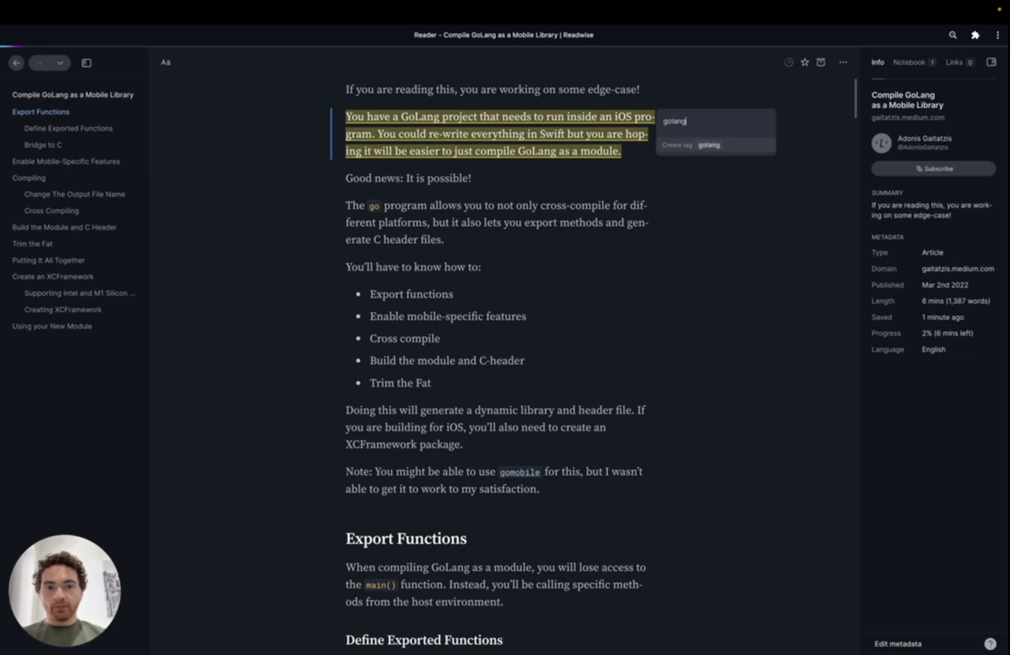
{"action": "key", "text": "Return"}
{"action": "left_click", "coordinate": [531, 264]}
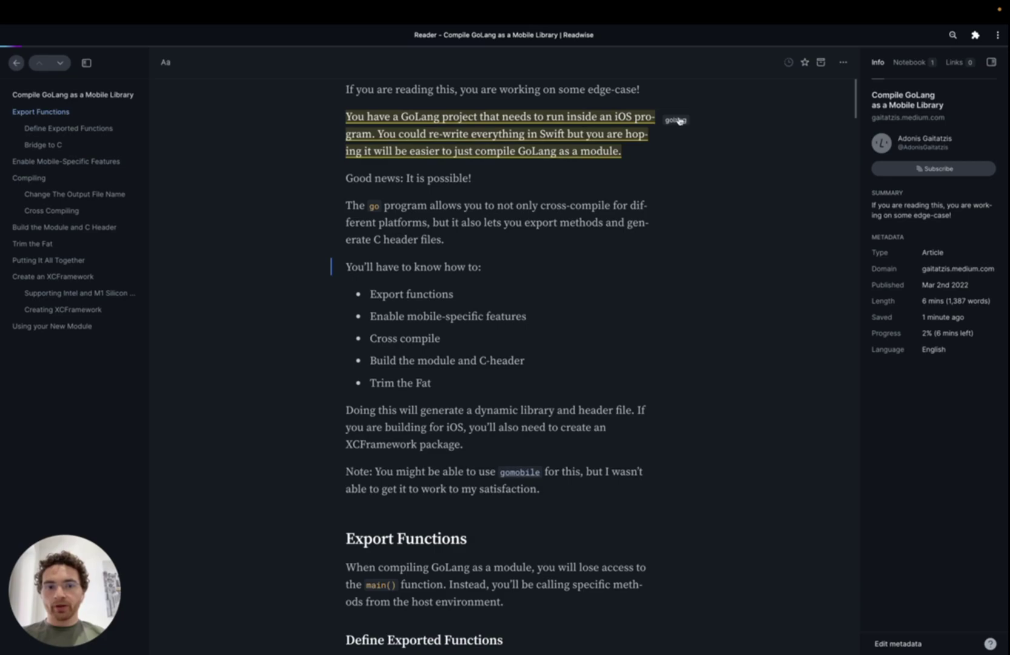
{"action": "left_click", "coordinate": [597, 123]}
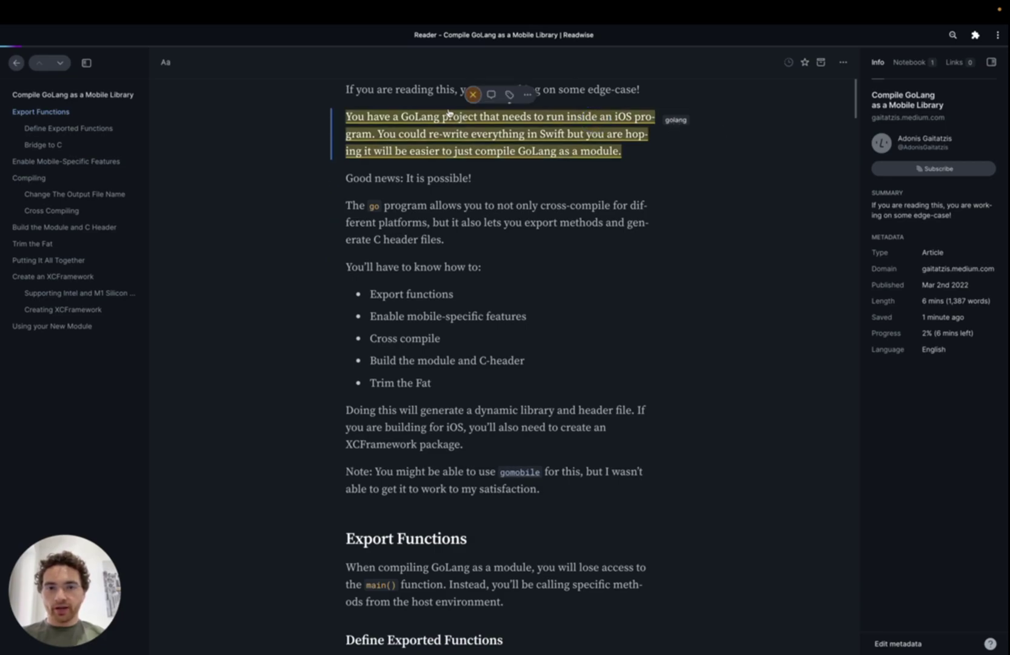
{"action": "left_click", "coordinate": [472, 94]}
{"action": "scroll", "coordinate": [637, 237], "scroll_direction": "down", "scroll_amount": 3}
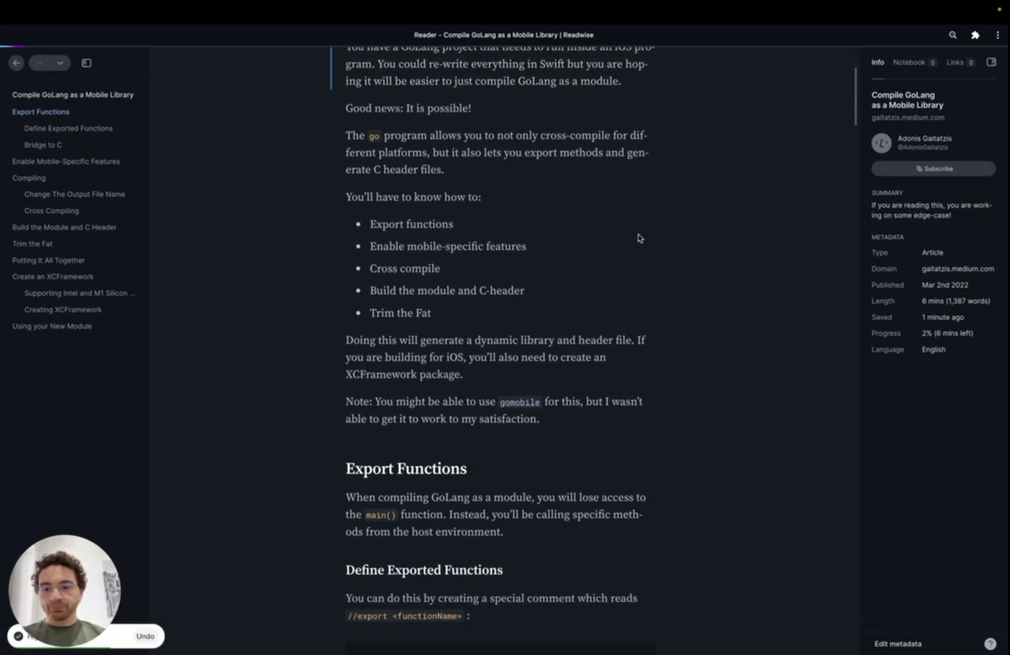
{"action": "scroll", "coordinate": [773, 345], "scroll_direction": "up", "scroll_amount": 5}
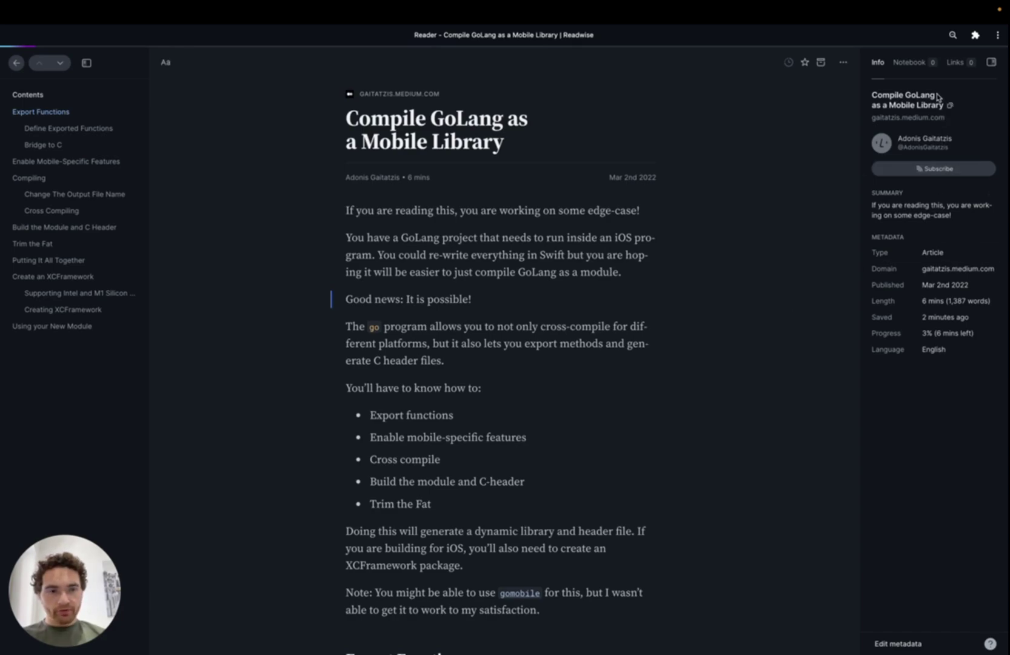
Step: Invoke Ghostreader on the GoLang article from its More actions menu
{"action": "left_click", "coordinate": [842, 63]}
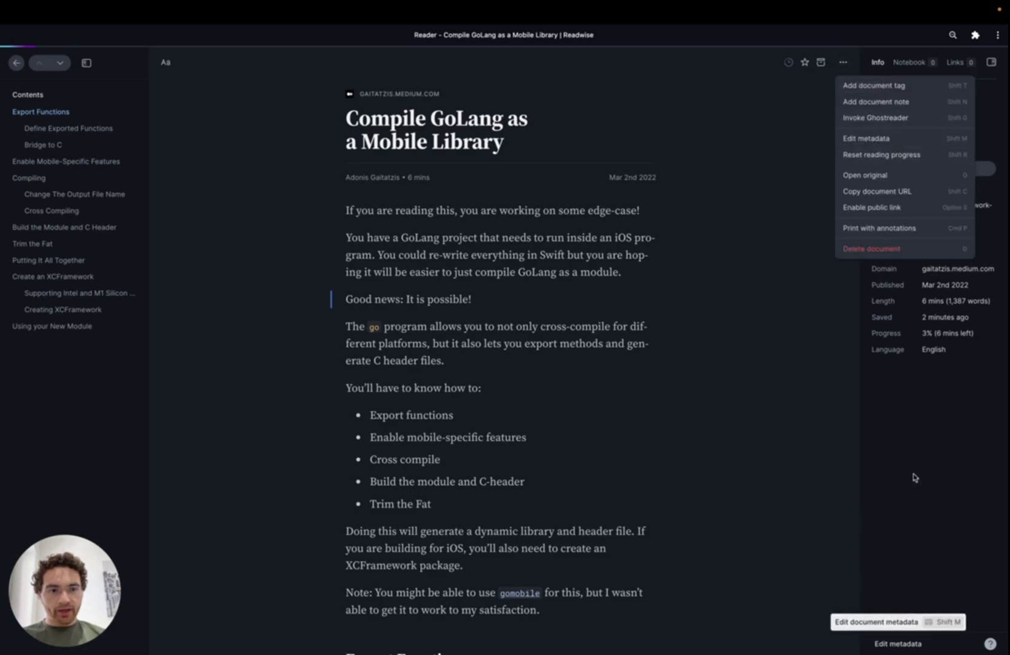
{"action": "left_click", "coordinate": [879, 118]}
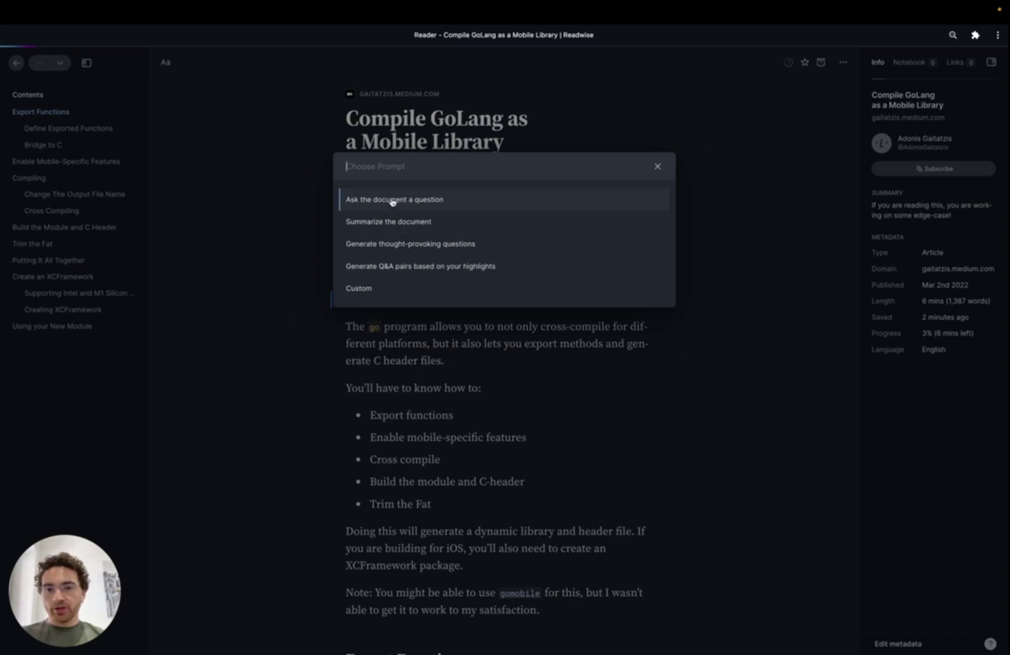
Step: Summarize the GoLang article with Ghostreader, then move it to the Shortlist
{"action": "left_click", "coordinate": [412, 221]}
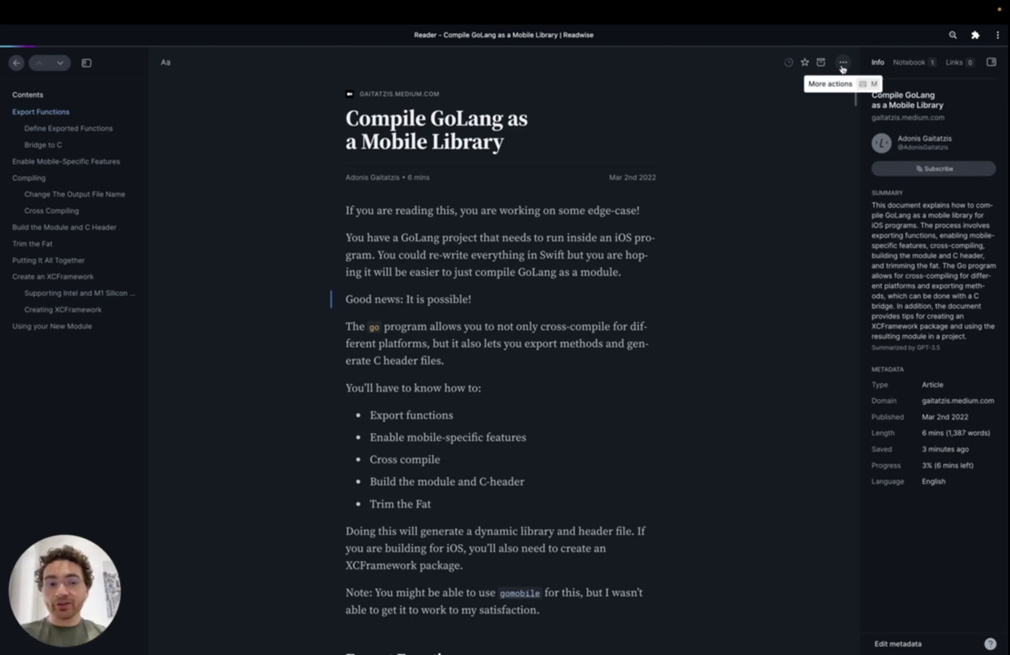
{"action": "left_click", "coordinate": [842, 63]}
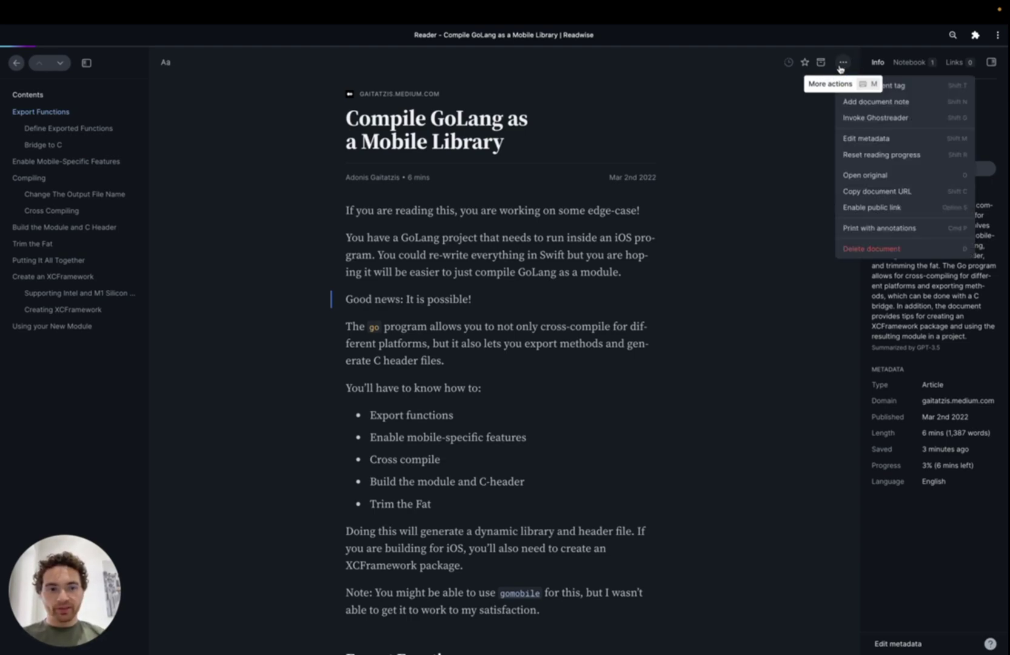
{"action": "left_click", "coordinate": [805, 63]}
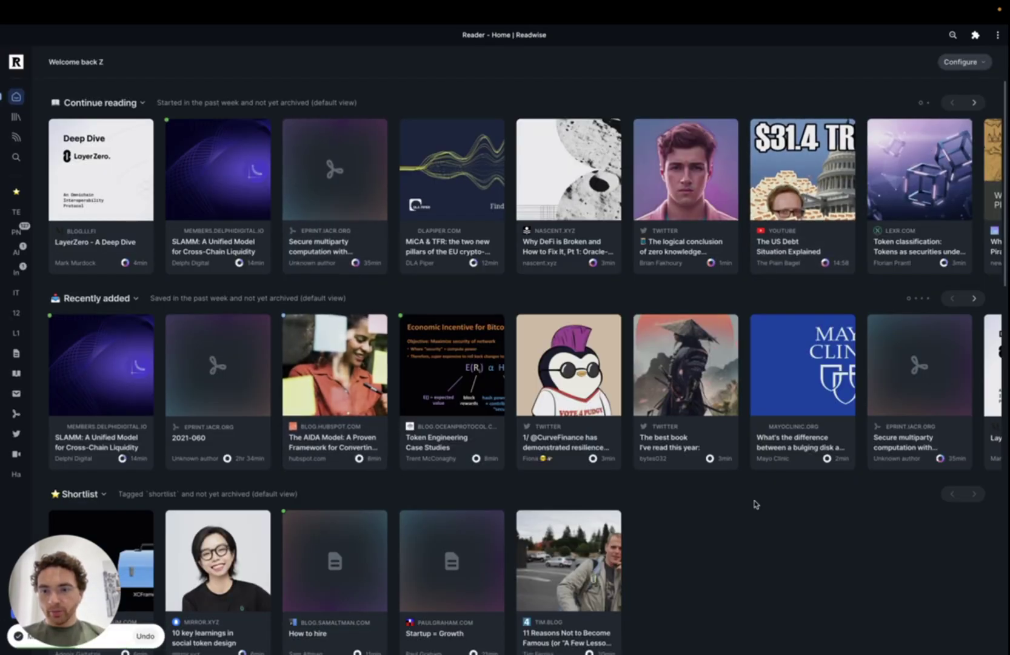
Step: Remove the Shortlist row from Home, leaving Continue reading, Recently added and Quick reads
{"action": "scroll", "coordinate": [782, 461], "scroll_direction": "down", "scroll_amount": 4}
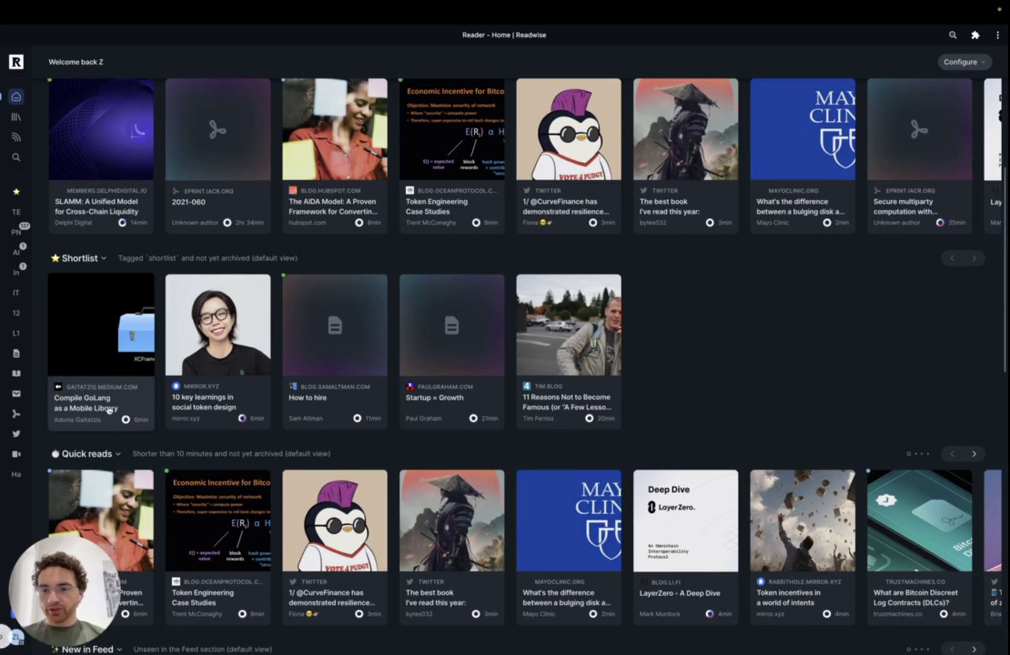
{"action": "right_click", "coordinate": [119, 335]}
{"action": "left_click", "coordinate": [124, 267]}
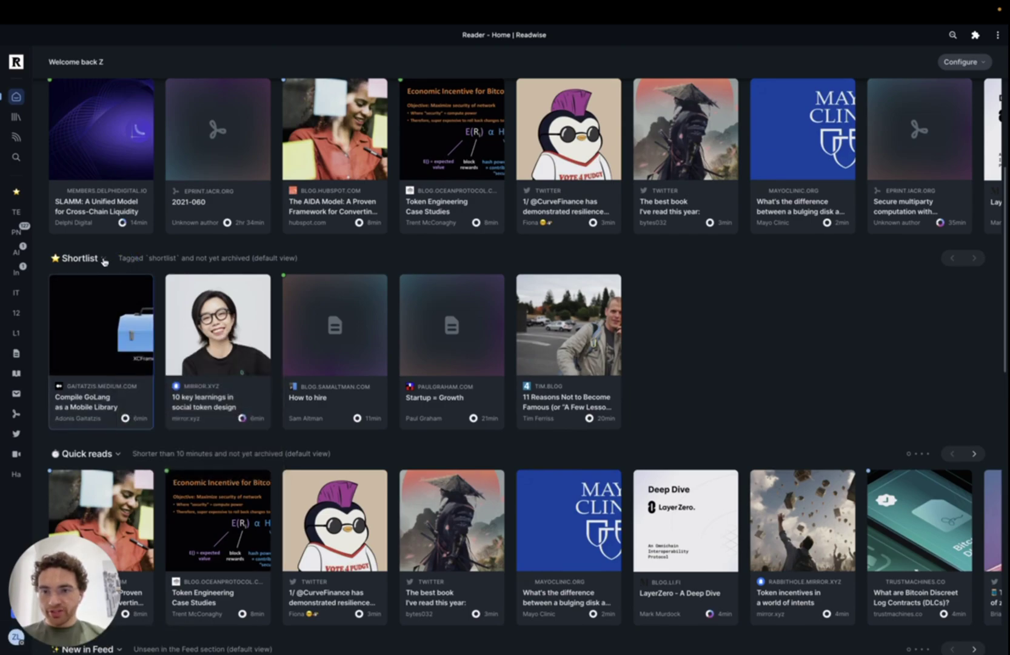
{"action": "left_click", "coordinate": [102, 258]}
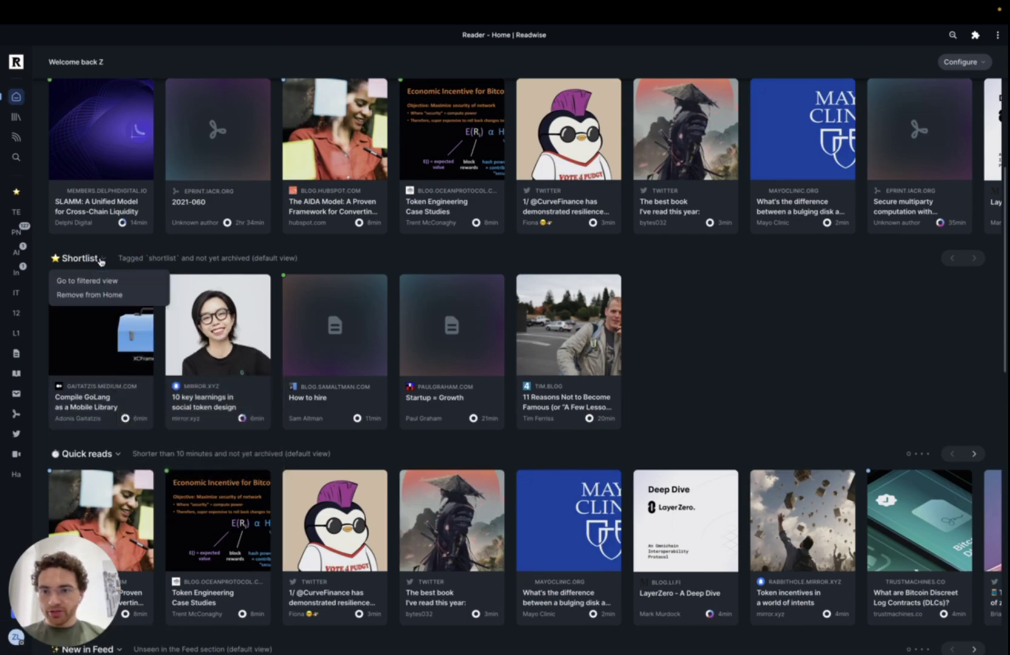
{"action": "left_click", "coordinate": [86, 296]}
{"action": "scroll", "coordinate": [121, 264], "scroll_direction": "up", "scroll_amount": 4}
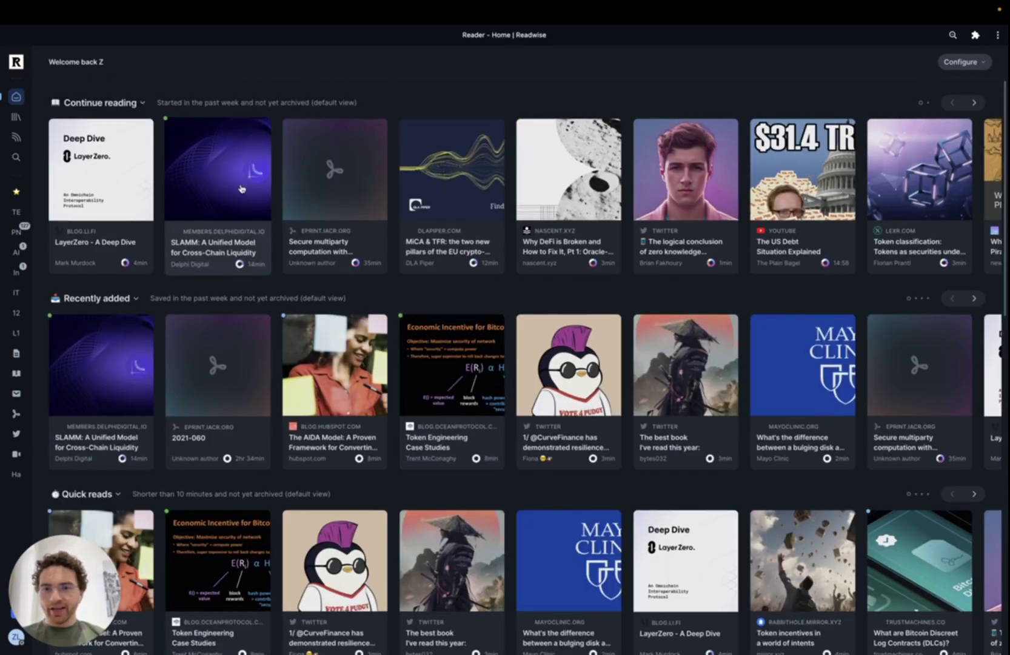
Step: Open the Secure multiparty computation paper and view its original PDF in Chrome
{"action": "left_click", "coordinate": [359, 231]}
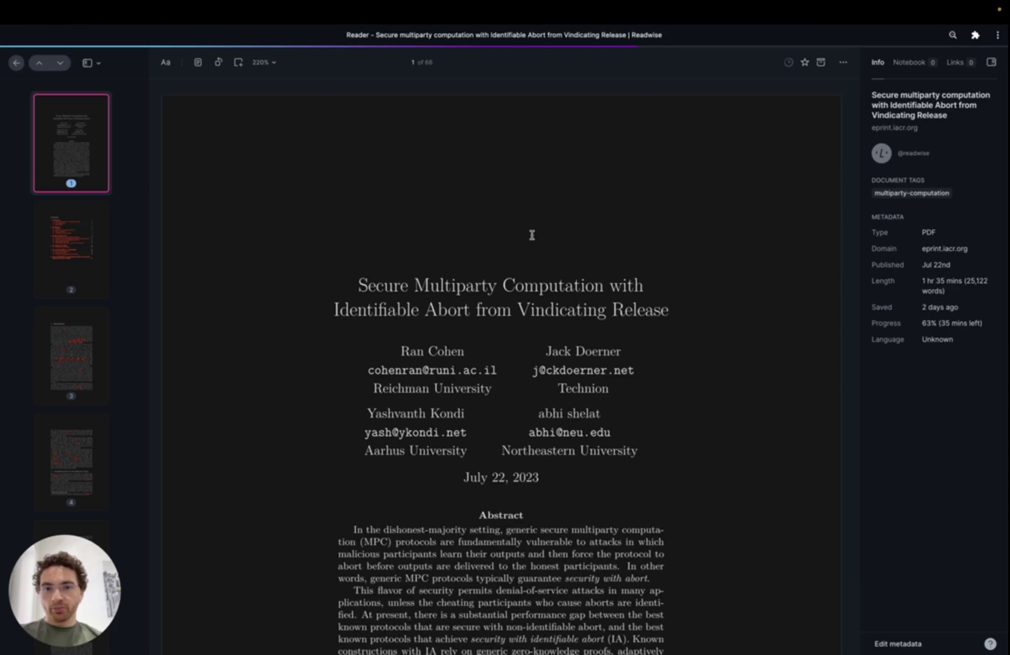
{"action": "scroll", "coordinate": [692, 323], "scroll_direction": "down", "scroll_amount": 2}
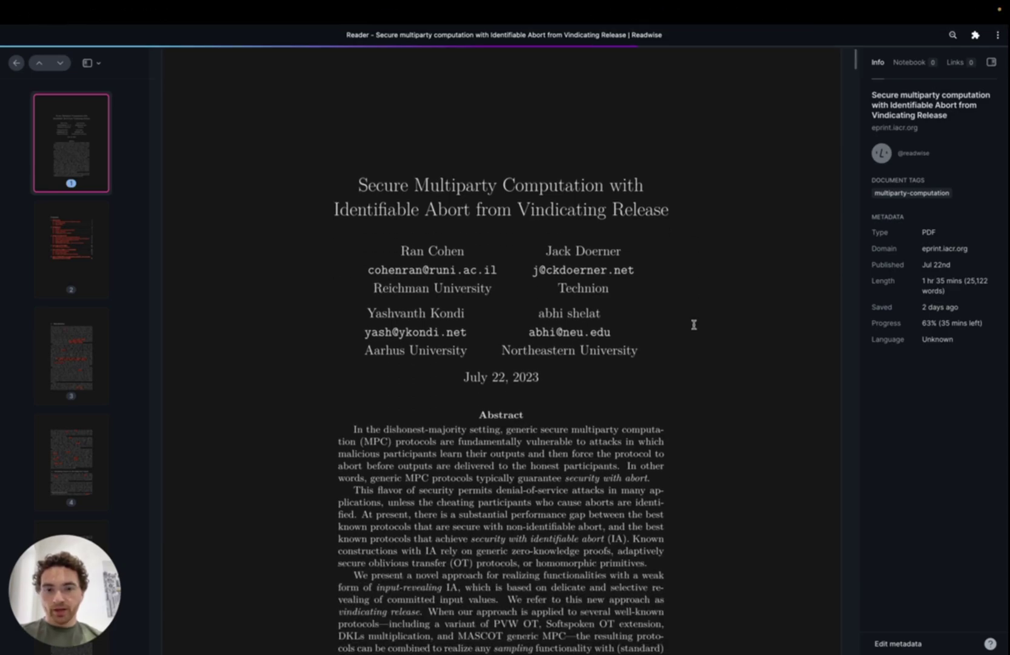
{"action": "scroll", "coordinate": [446, 274], "scroll_direction": "down", "scroll_amount": 5}
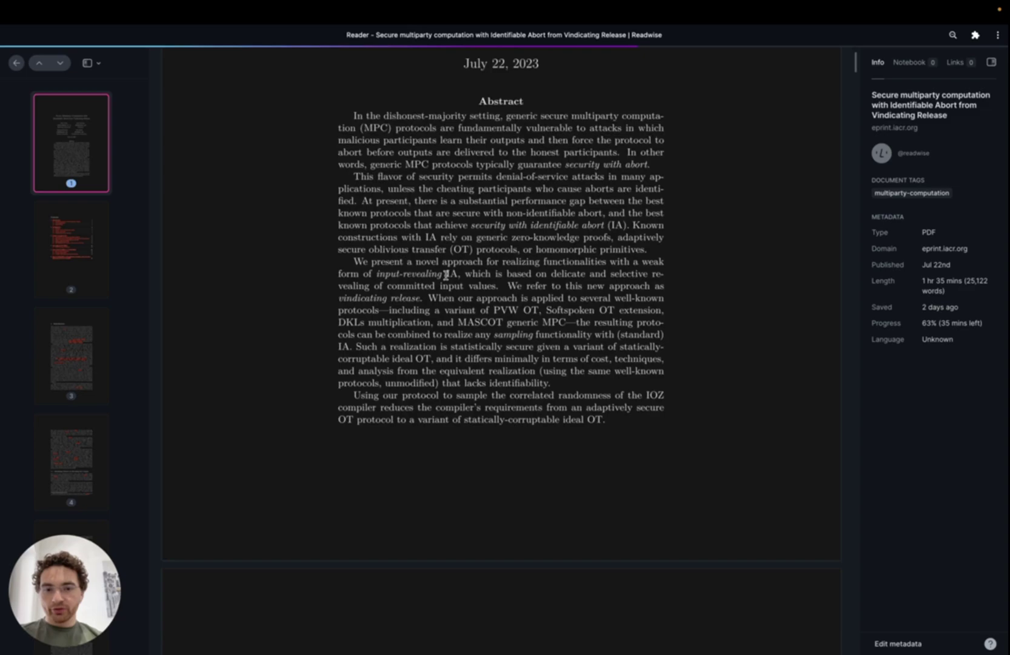
{"action": "scroll", "coordinate": [445, 275], "scroll_direction": "down", "scroll_amount": 6}
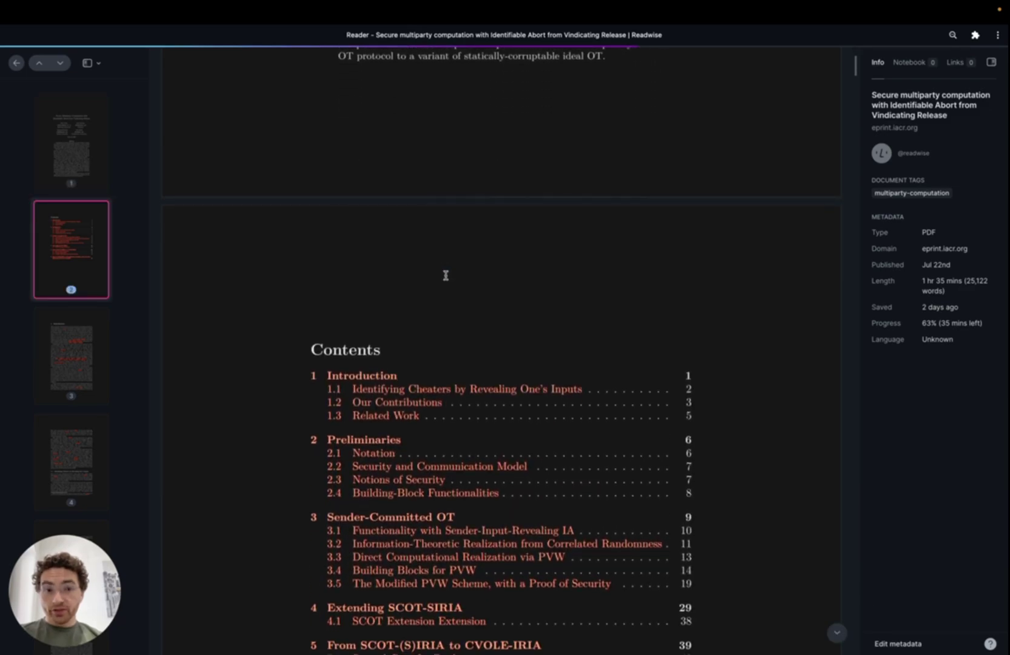
{"action": "scroll", "coordinate": [445, 274], "scroll_direction": "up", "scroll_amount": 2}
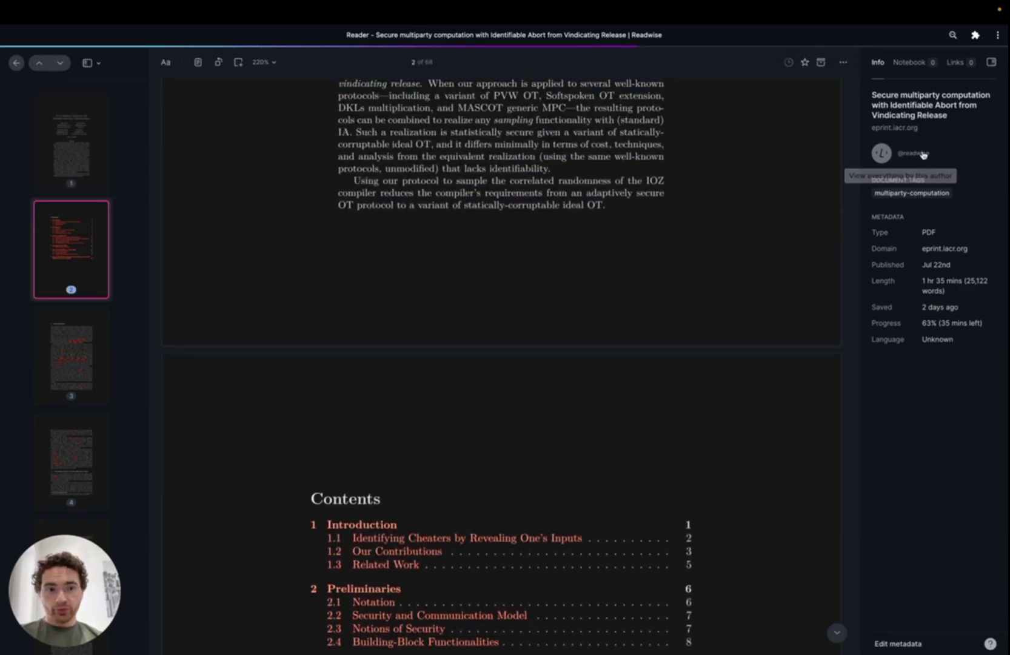
{"action": "left_click", "coordinate": [897, 128]}
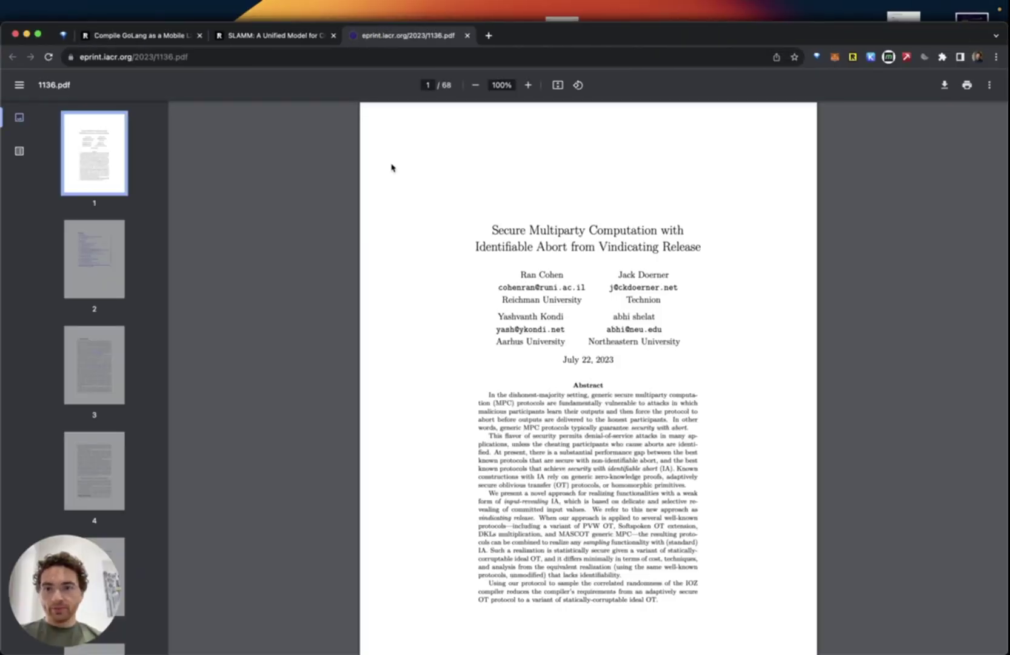
{"action": "scroll", "coordinate": [576, 354], "scroll_direction": "down", "scroll_amount": 13}
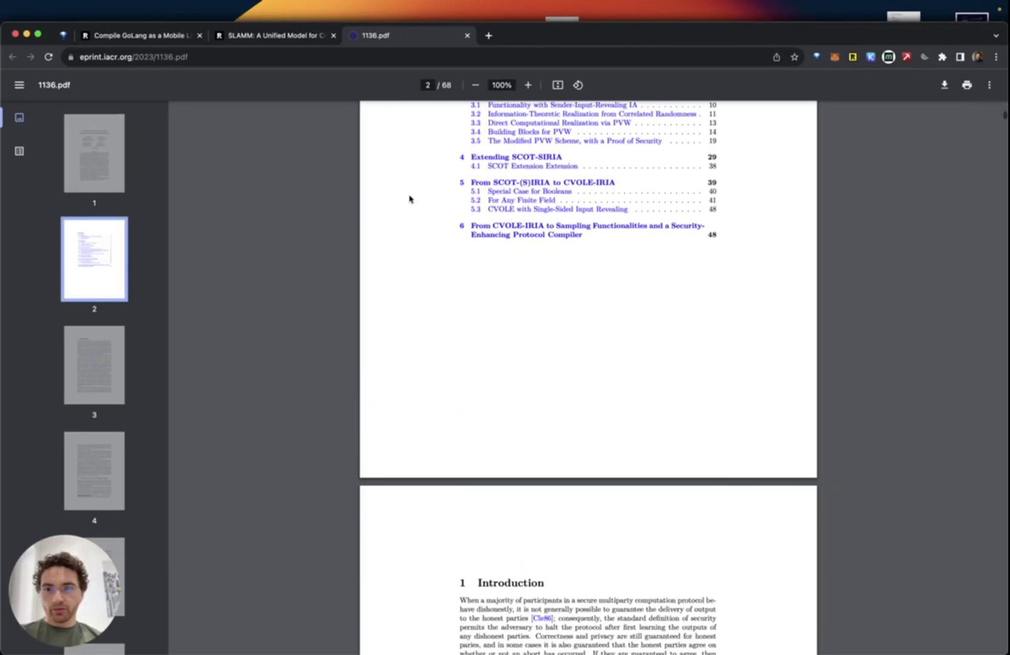
{"action": "scroll", "coordinate": [571, 248], "scroll_direction": "down", "scroll_amount": 1}
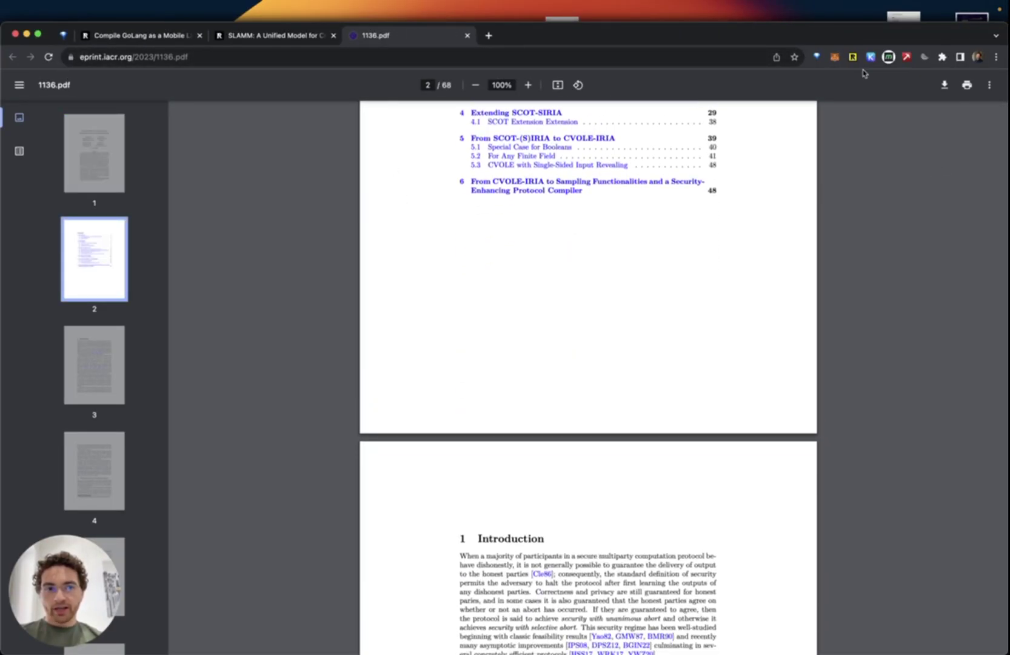
Step: Return to Reader and scroll down to section 3, Sender-Committed OT
{"action": "key", "text": "ctrl+Right"}
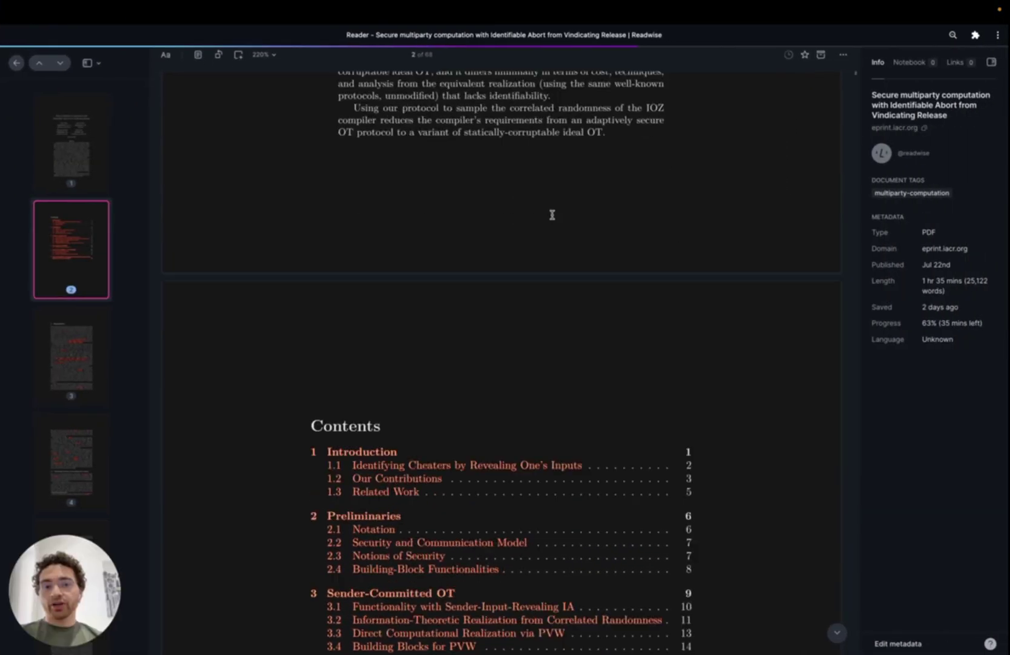
{"action": "scroll", "coordinate": [551, 215], "scroll_direction": "down", "scroll_amount": 15}
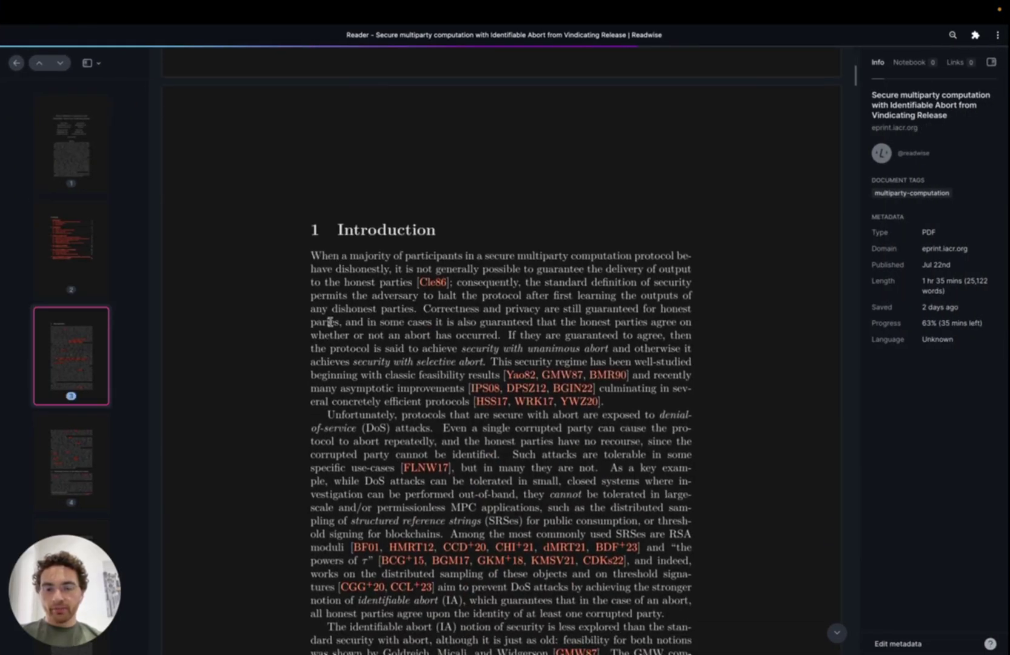
{"action": "scroll", "coordinate": [329, 322], "scroll_direction": "down", "scroll_amount": 15}
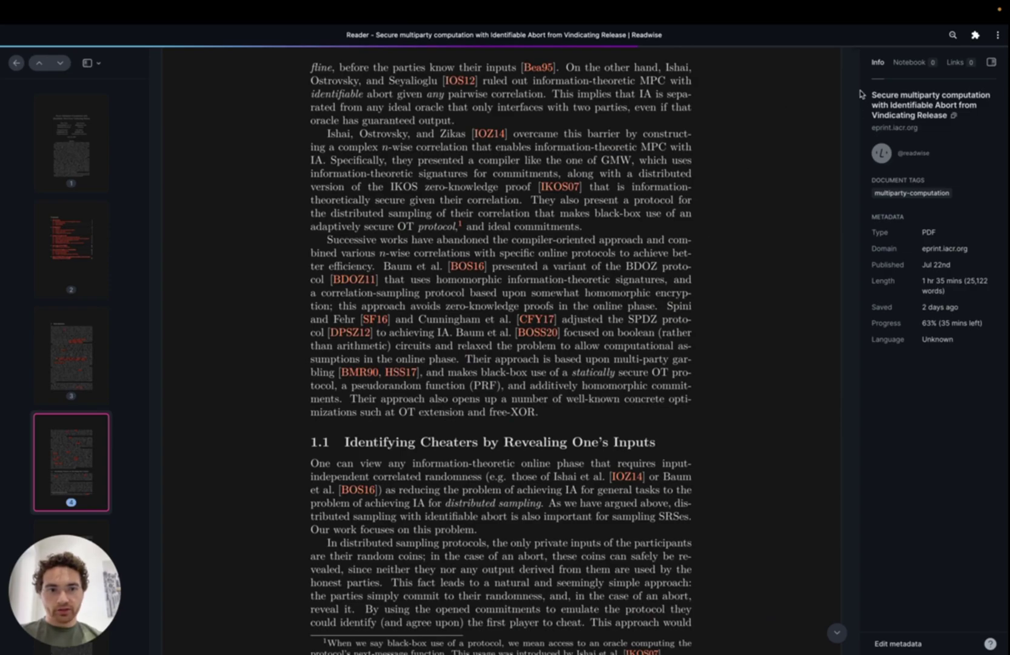
{"action": "scroll", "coordinate": [429, 364], "scroll_direction": "down", "scroll_amount": 20}
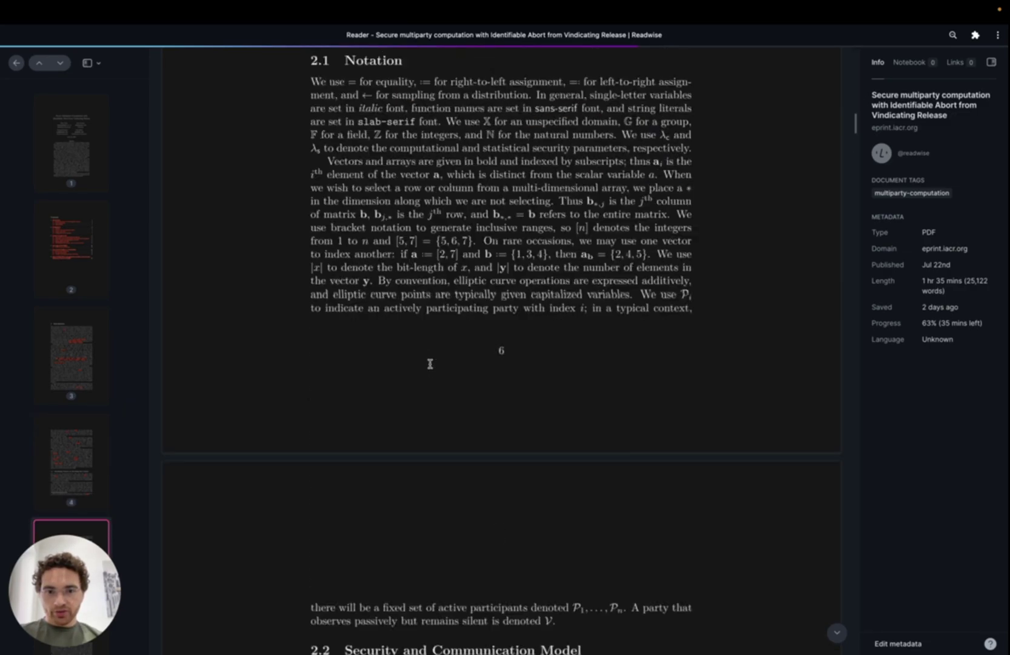
{"action": "scroll", "coordinate": [430, 363], "scroll_direction": "down", "scroll_amount": 20}
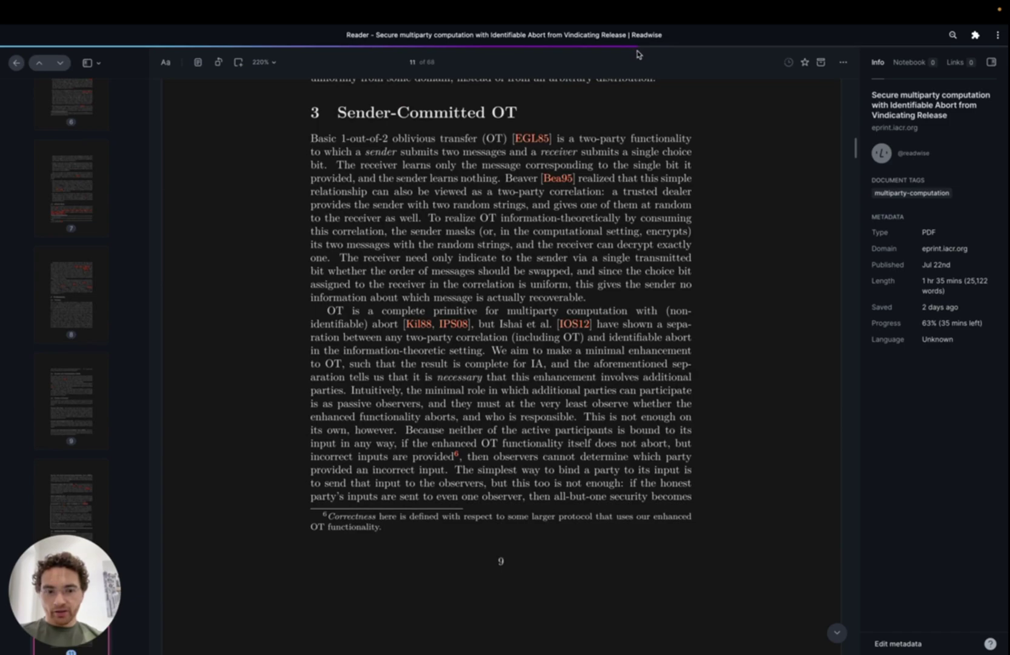
Step: Highlight section 3's opening paragraph with the note 'This can be effective against .. attacks.'
{"action": "left_click", "coordinate": [378, 157]}
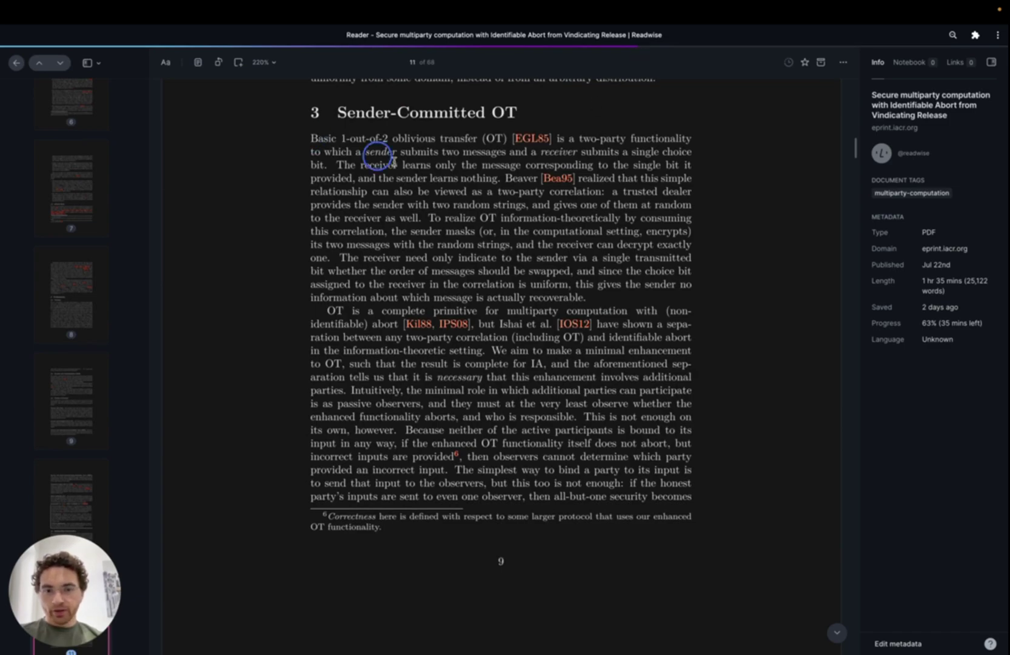
{"action": "left_click_drag", "start_coordinate": [378, 157], "coordinate": [547, 260]}
{"action": "left_click", "coordinate": [490, 115]}
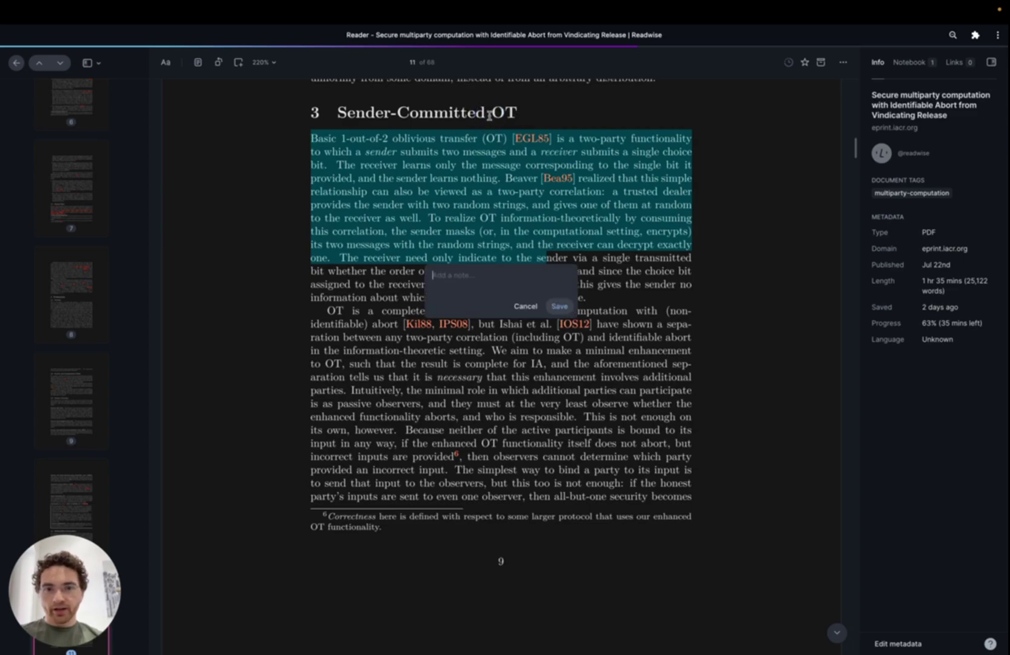
{"action": "type", "text": "This is"}
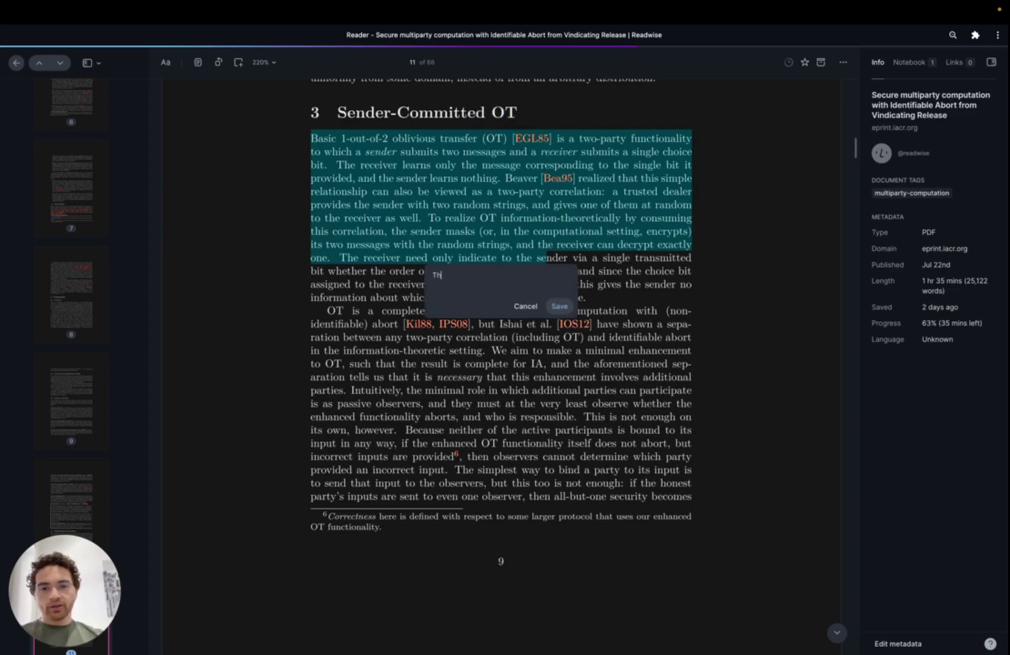
{"action": "key", "text": "super+BackSpace"}
{"action": "type", "text": "This can "}
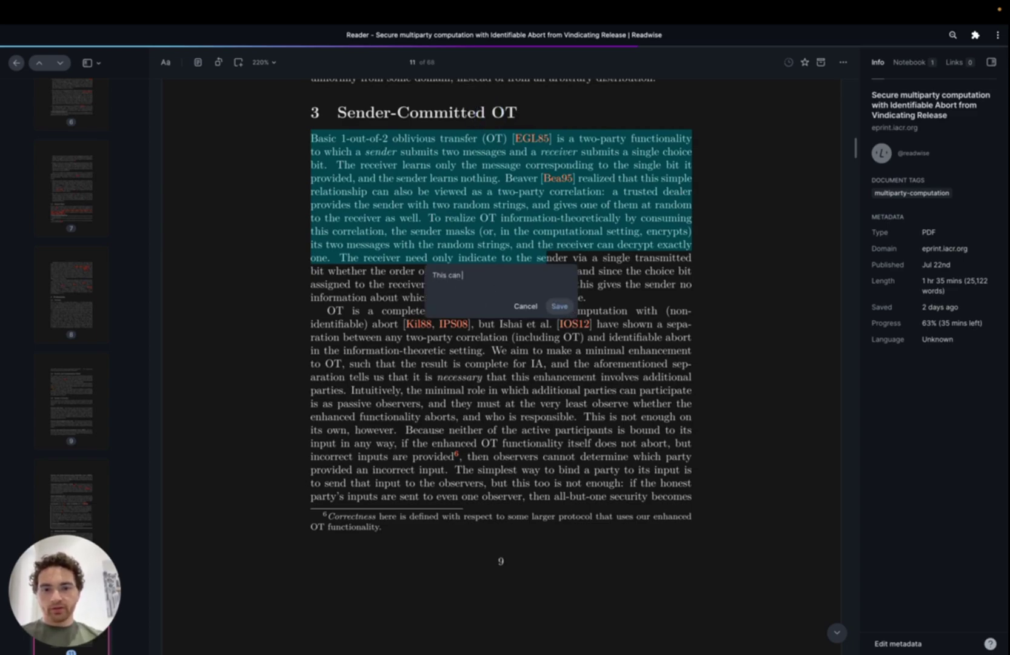
{"action": "type", "text": "be effective against"}
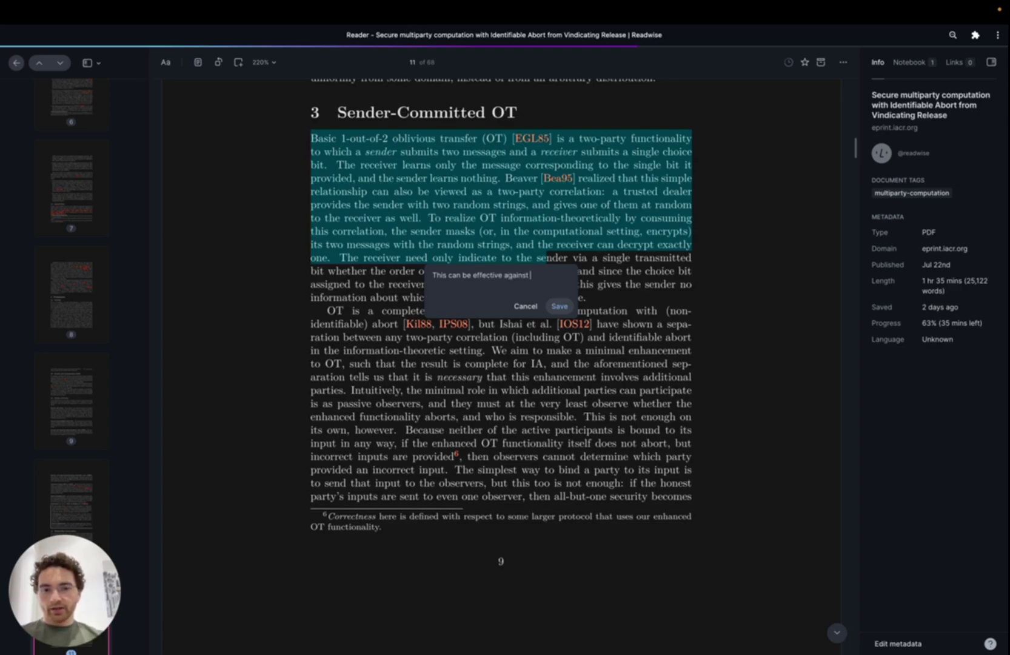
{"action": "type", "text": " .. attacks."}
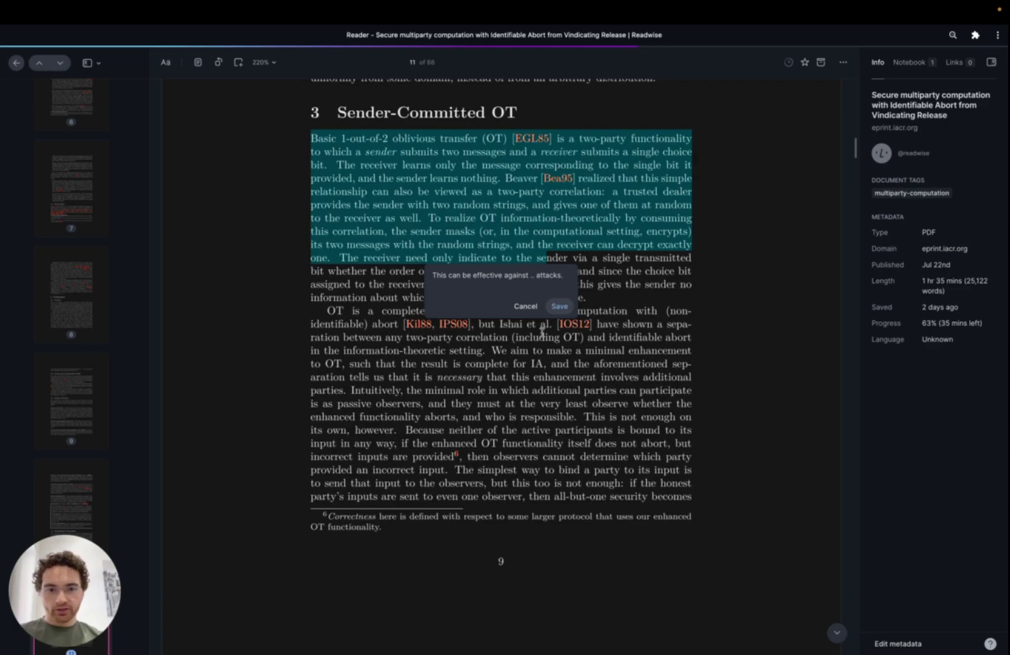
{"action": "left_click", "coordinate": [559, 306]}
{"action": "mouse_move", "coordinate": [473, 197]}
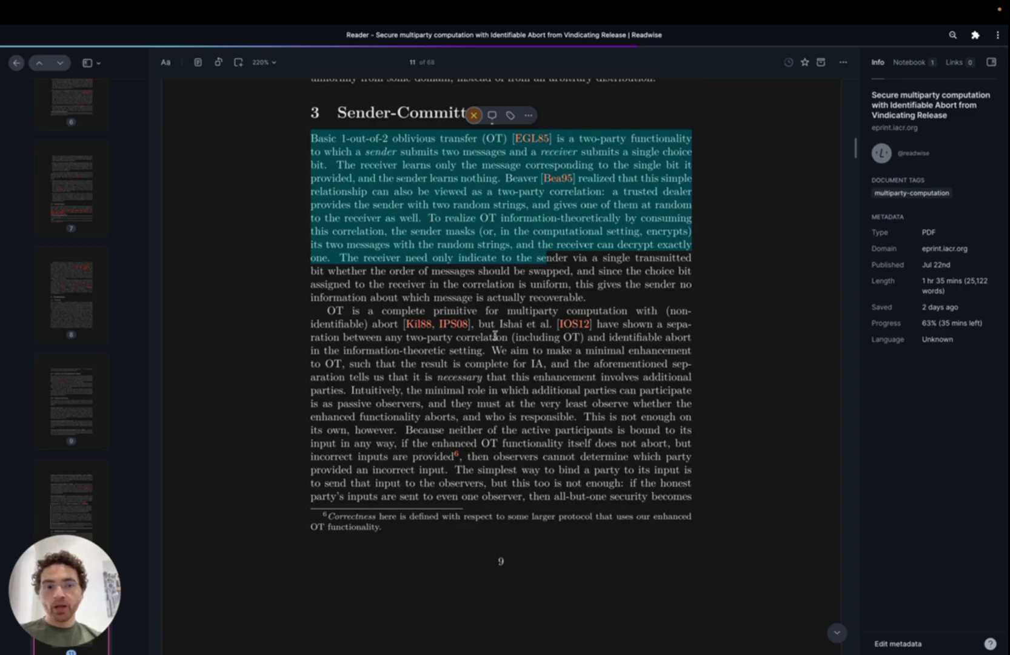
Step: Delete the section 3 highlight together with its attached note
{"action": "left_click", "coordinate": [472, 115]}
{"action": "scroll", "coordinate": [448, 428], "scroll_direction": "up", "scroll_amount": 10}
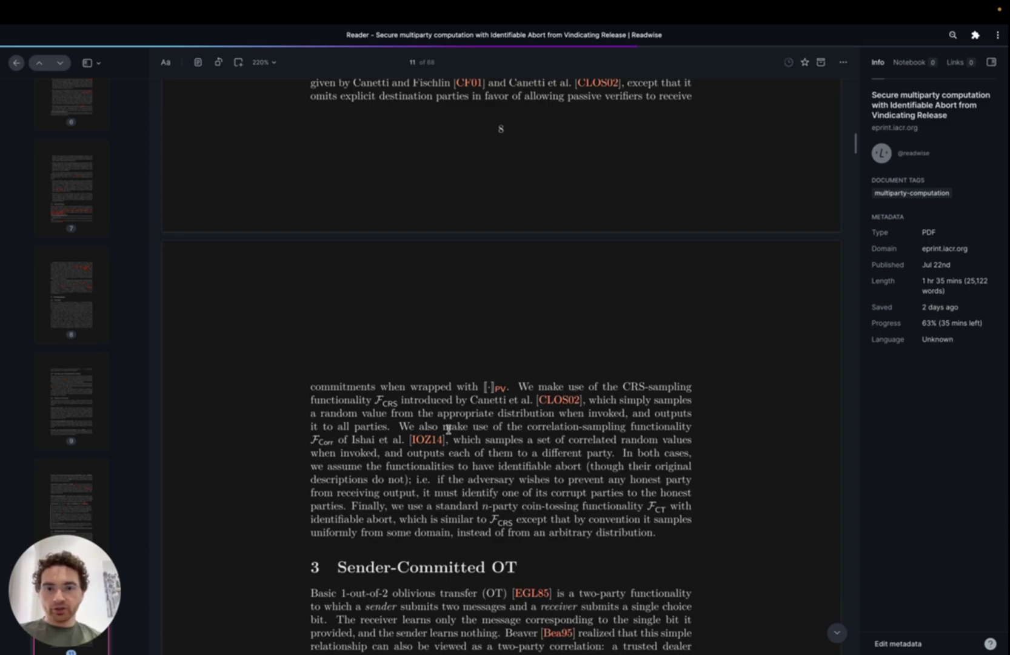
Step: Browse Home, Library and Paid newsletters, ending on the PDFs list of 46 documents
{"action": "left_click", "coordinate": [16, 63]}
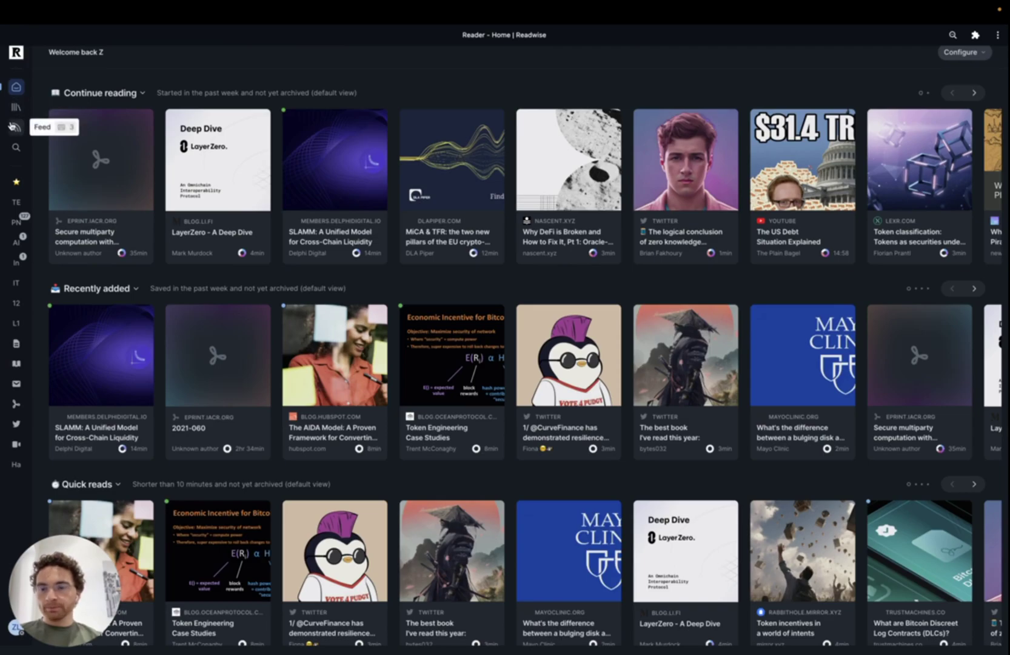
{"action": "left_click", "coordinate": [17, 107]}
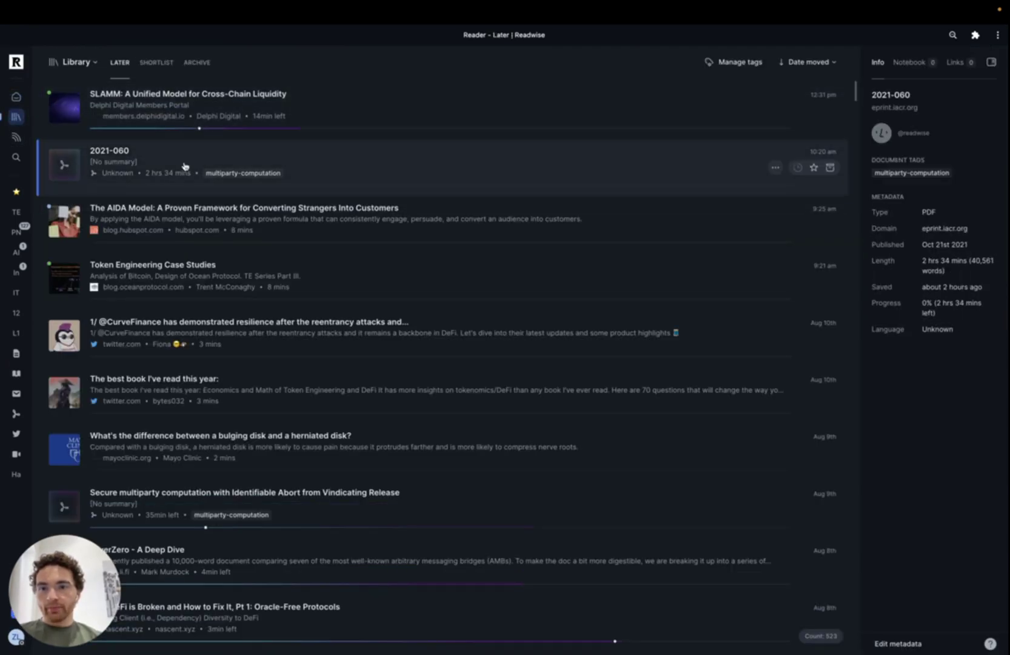
{"action": "scroll", "coordinate": [185, 166], "scroll_direction": "down", "scroll_amount": 20}
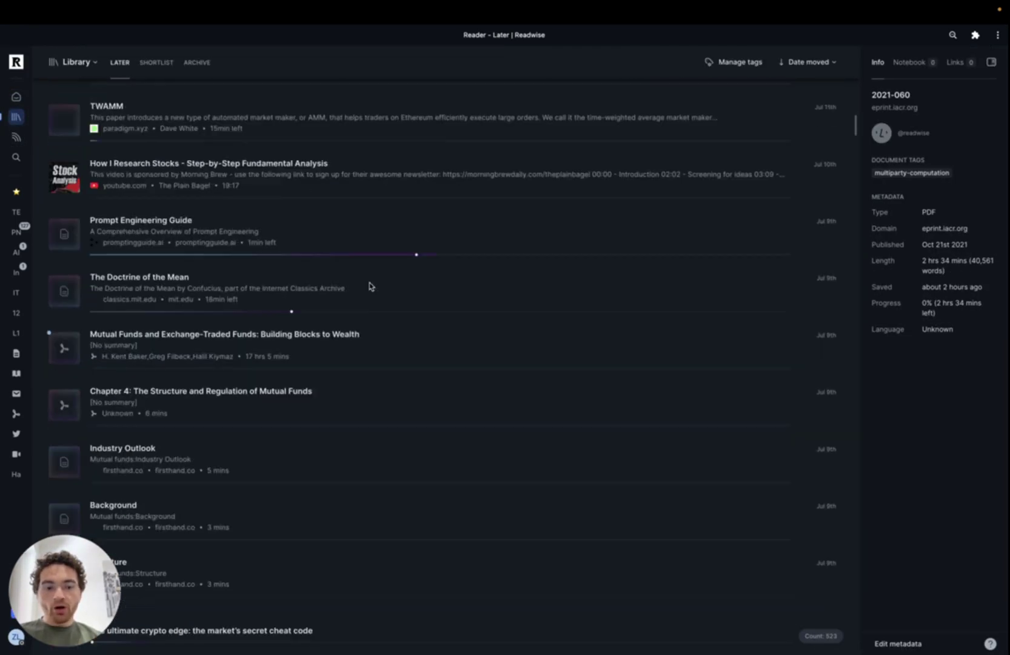
{"action": "scroll", "coordinate": [371, 285], "scroll_direction": "up", "scroll_amount": 20}
{"action": "scroll", "coordinate": [401, 316], "scroll_direction": "down", "scroll_amount": 1}
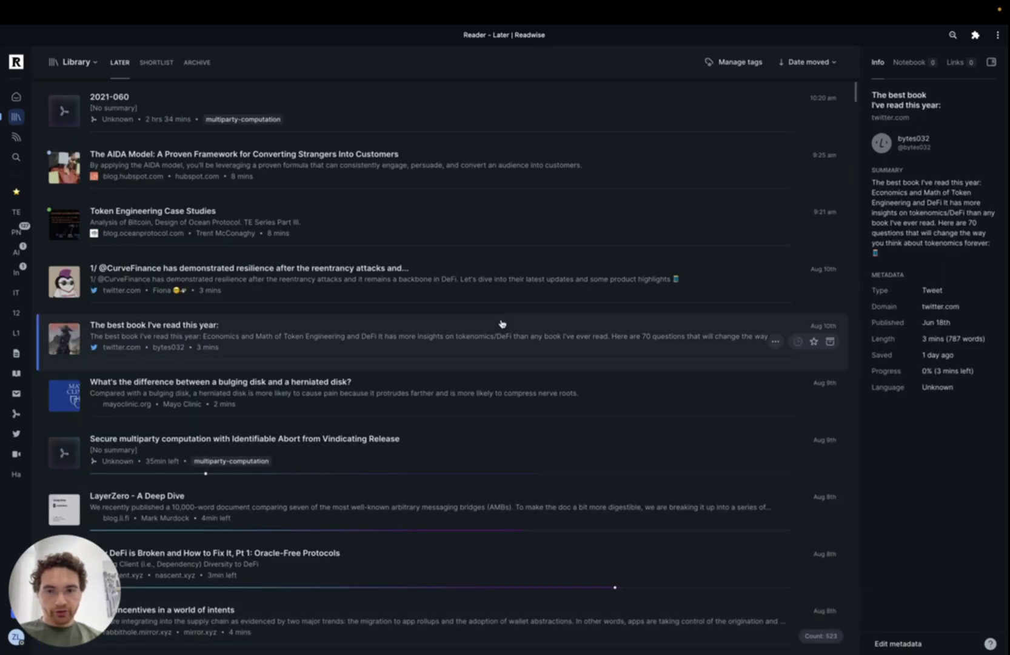
{"action": "scroll", "coordinate": [501, 324], "scroll_direction": "up", "scroll_amount": 1}
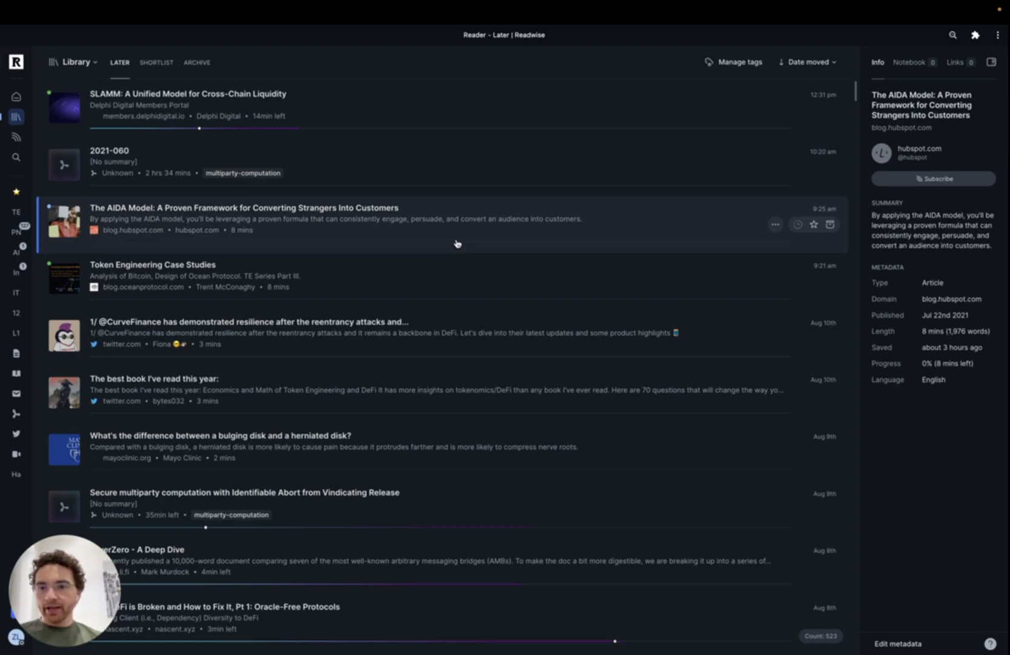
{"action": "left_click", "coordinate": [16, 231]}
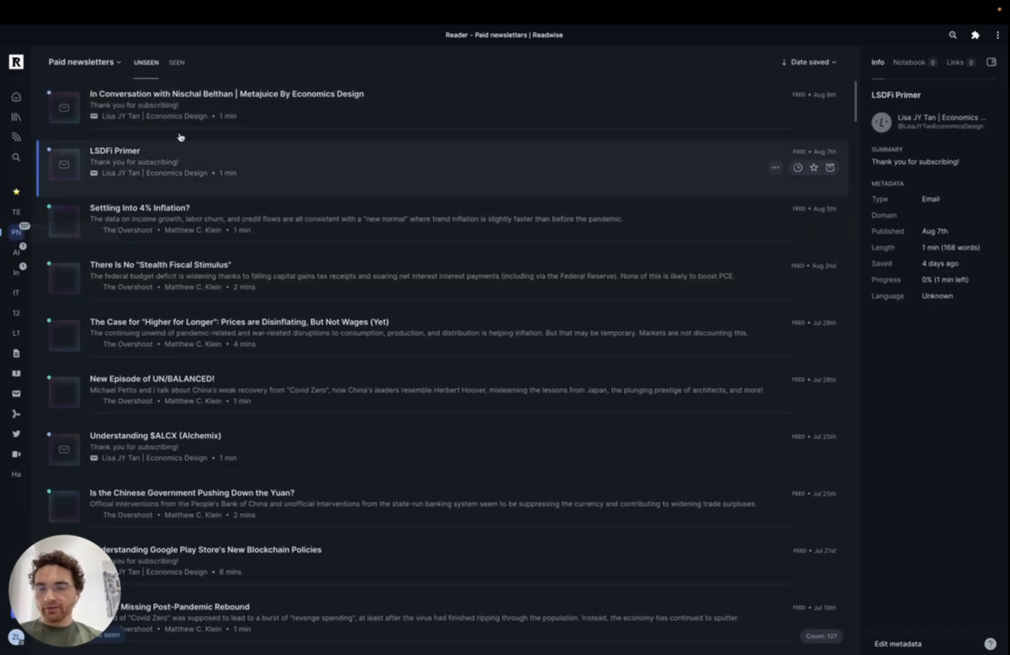
{"action": "scroll", "coordinate": [232, 212], "scroll_direction": "down", "scroll_amount": 1}
{"action": "left_click", "coordinate": [16, 414]}
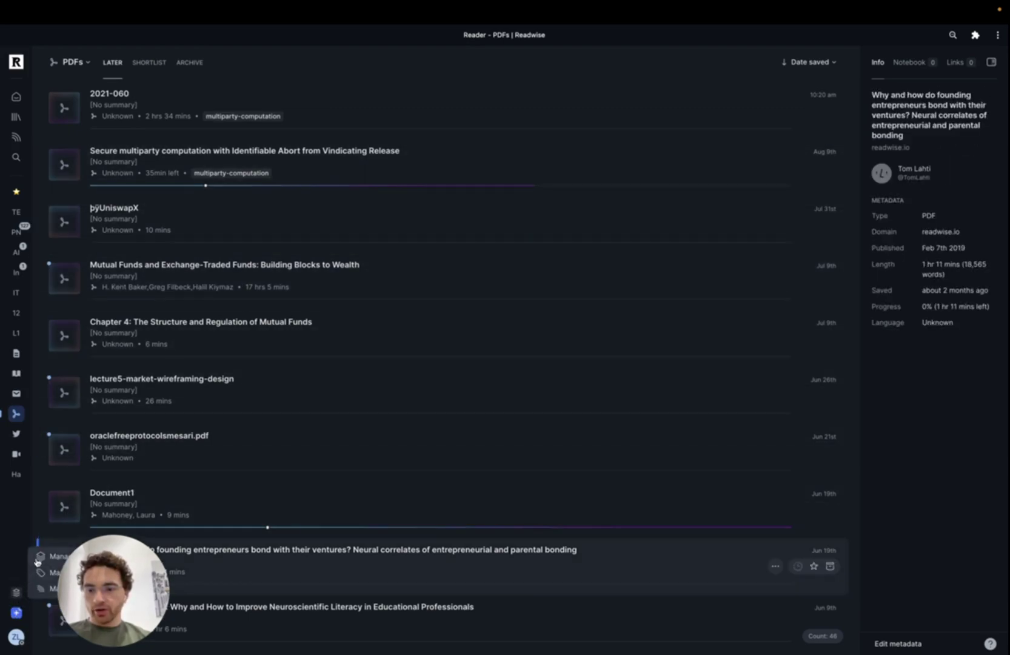
Step: Open the LT 10 min view from Manage views, skim it, then return to Filtered views
{"action": "left_click", "coordinate": [38, 557]}
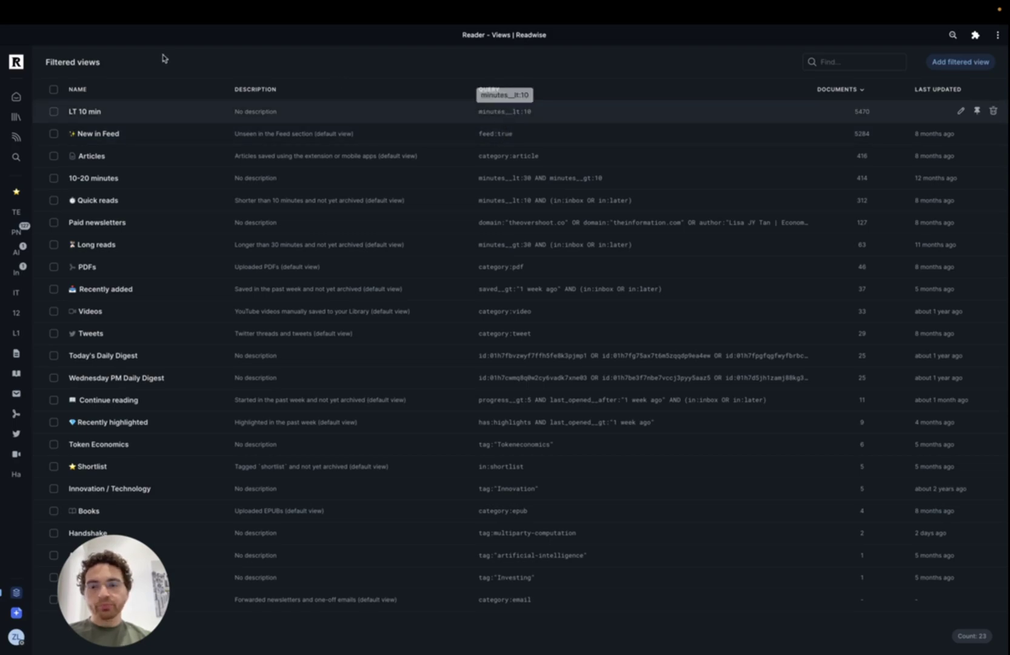
{"action": "left_click", "coordinate": [425, 118]}
{"action": "scroll", "coordinate": [603, 298], "scroll_direction": "down", "scroll_amount": 10}
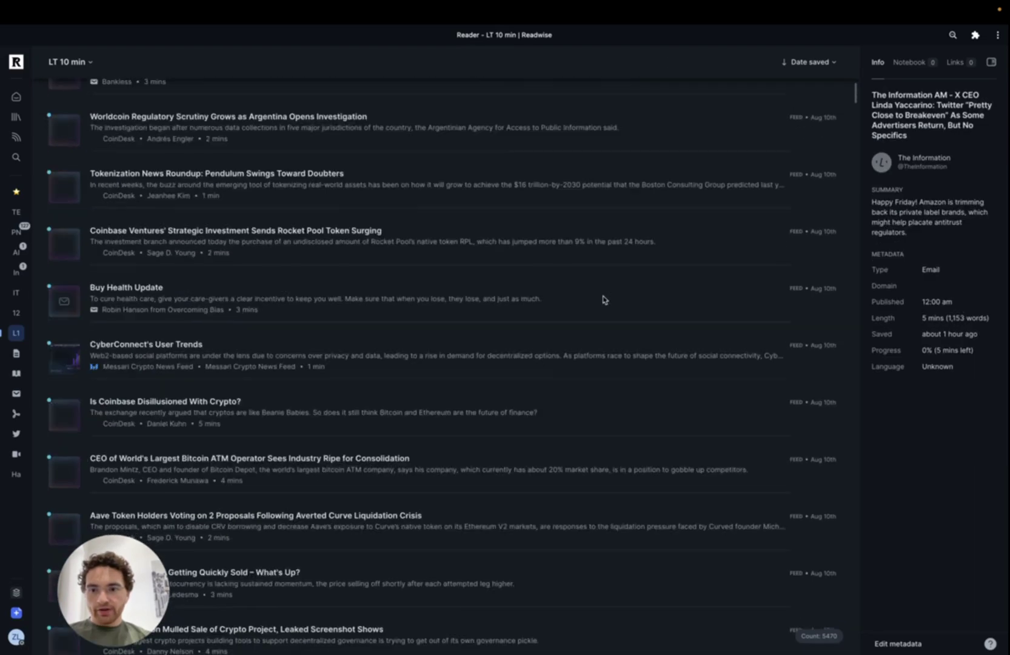
{"action": "scroll", "coordinate": [603, 298], "scroll_direction": "up", "scroll_amount": 10}
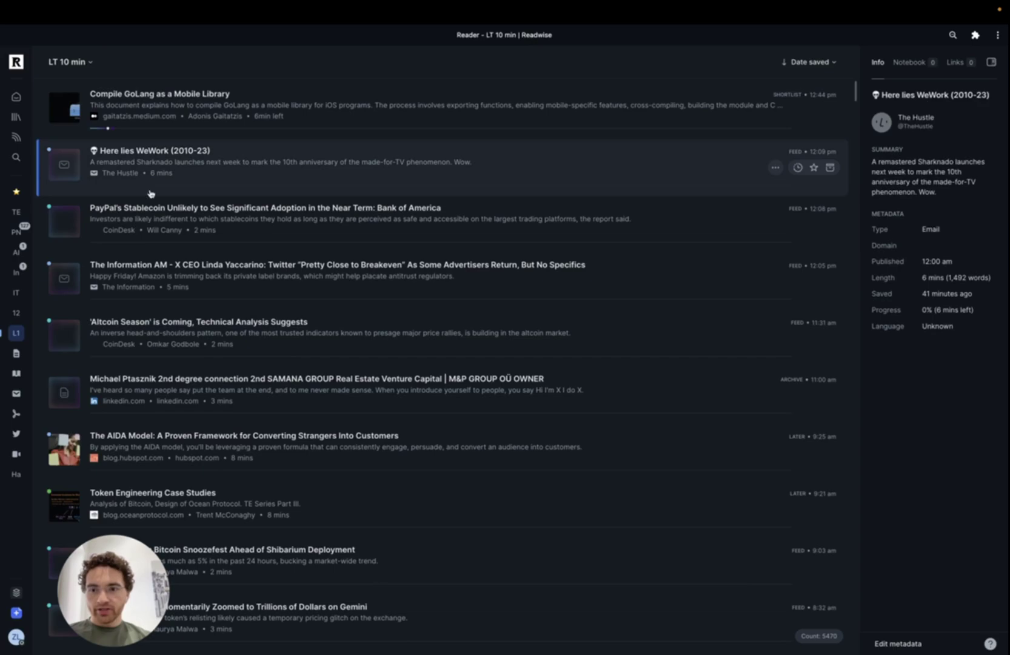
{"action": "mouse_move", "coordinate": [17, 592]}
{"action": "left_click", "coordinate": [40, 557]}
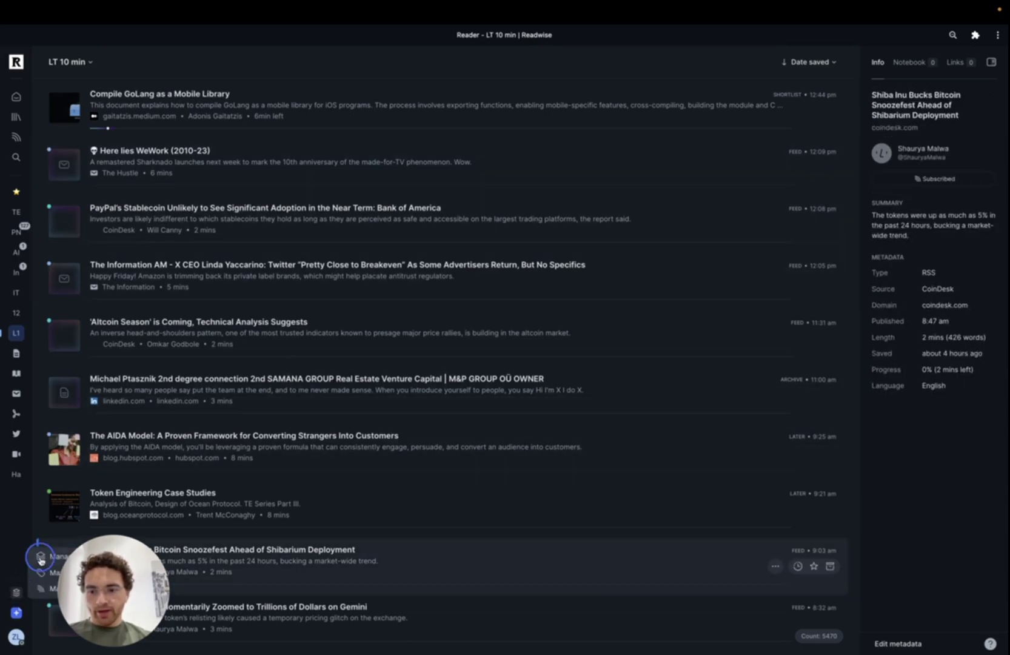
Step: Filter the library with the query tag:"Cryptocurrency" and review the matching documents
{"action": "left_click", "coordinate": [954, 61]}
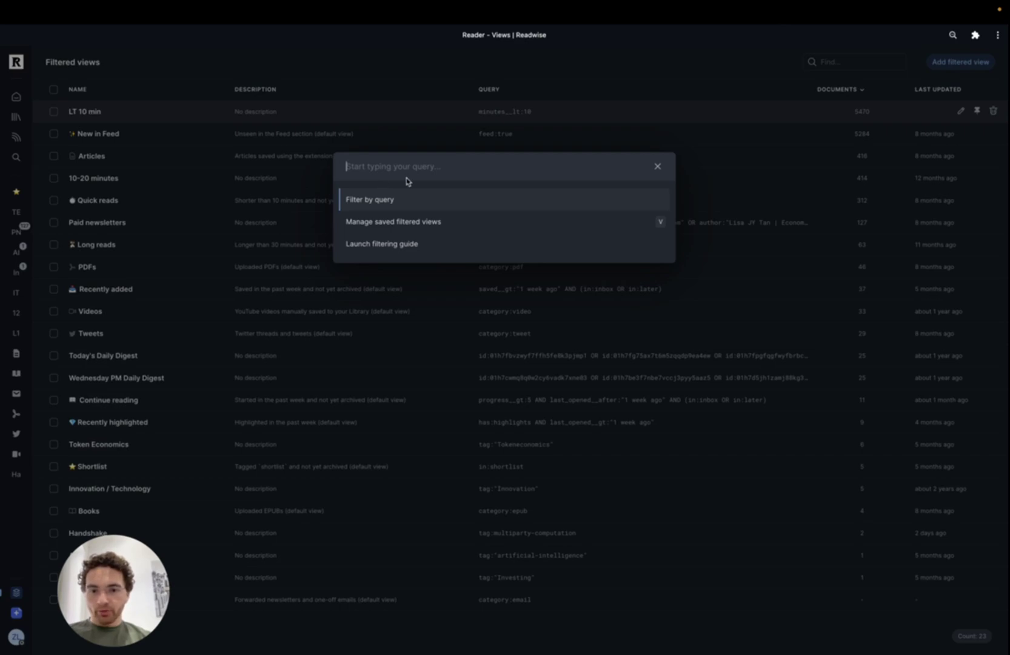
{"action": "type", "text": "tag:\""}
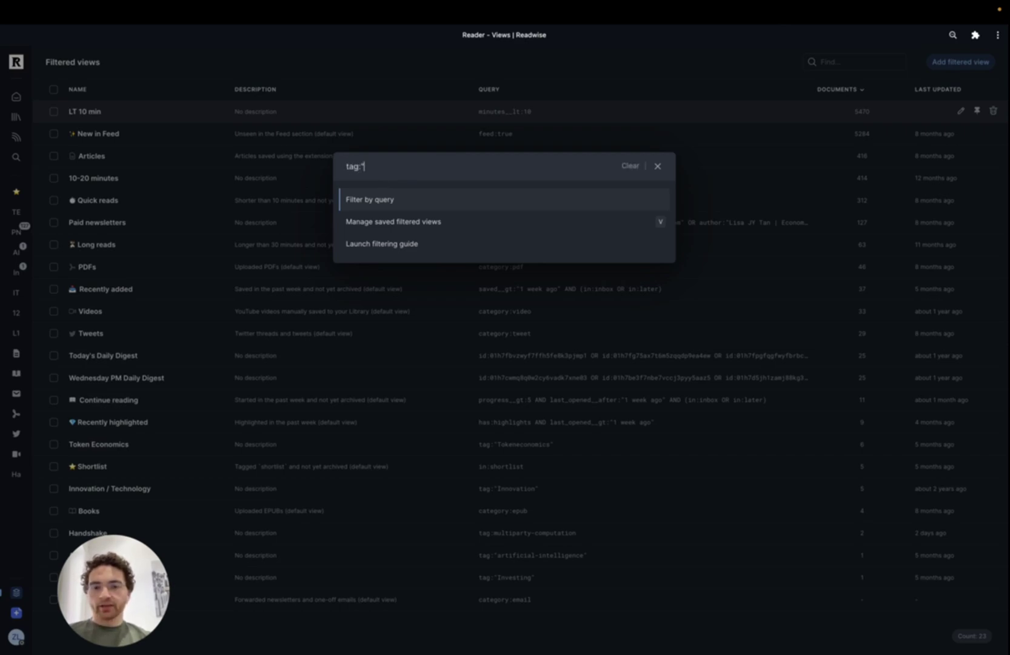
{"action": "type", "text": "Crypt"}
{"action": "key", "text": "BackSpace"}
{"action": "key", "text": "BackSpace"}
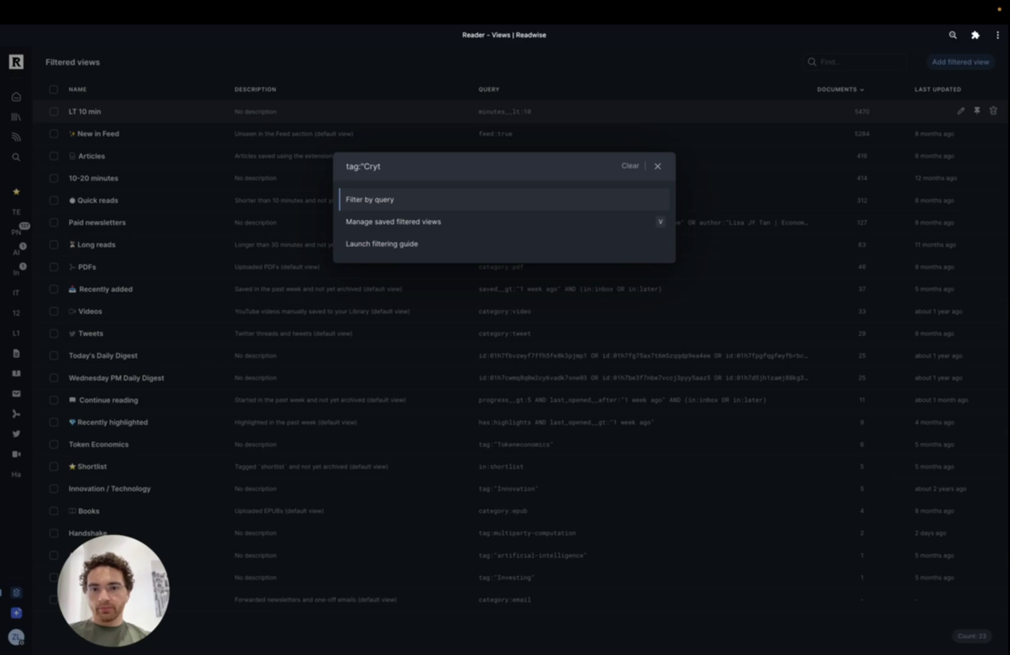
{"action": "type", "text": "ptocurrency\""}
{"action": "key", "text": "Return"}
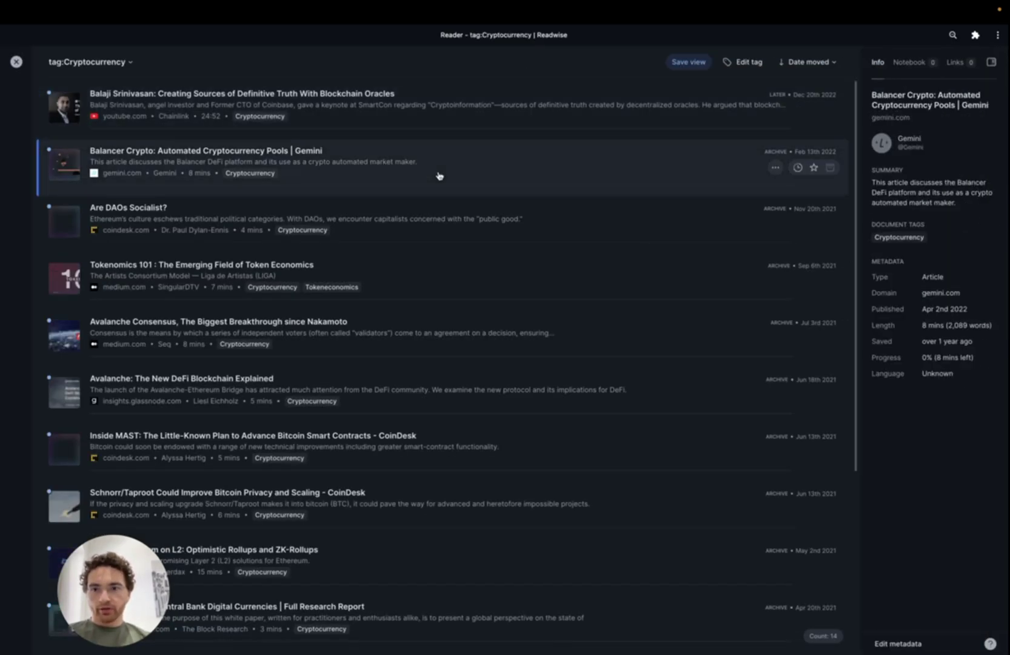
{"action": "scroll", "coordinate": [439, 175], "scroll_direction": "down", "scroll_amount": 5}
{"action": "scroll", "coordinate": [439, 175], "scroll_direction": "up", "scroll_amount": 5}
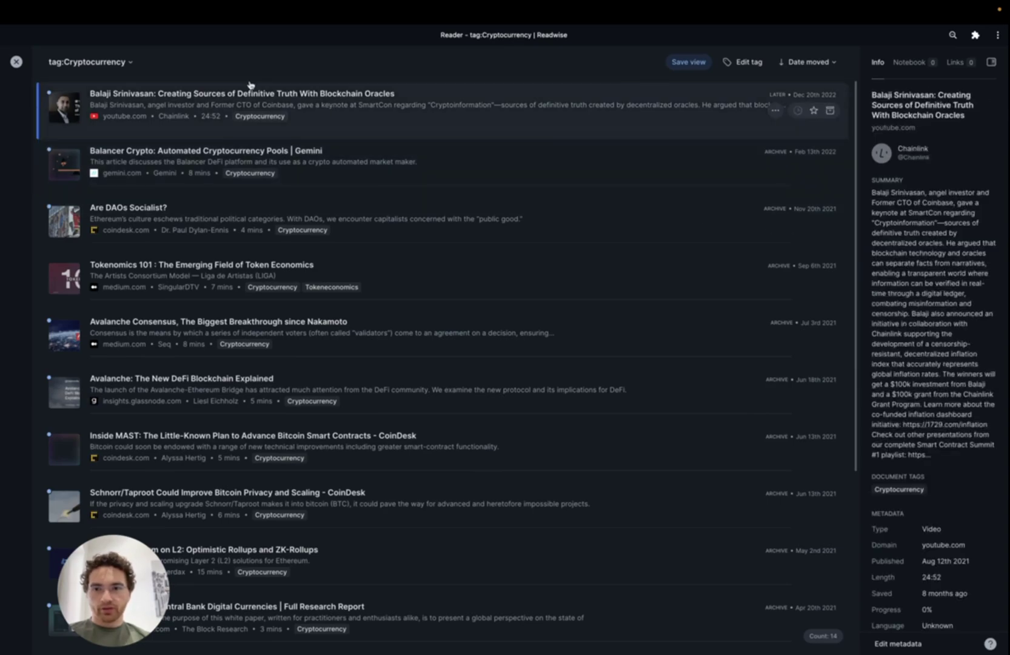
Step: Save the filtered results as a view named 'Crypto tag'
{"action": "left_click", "coordinate": [688, 63]}
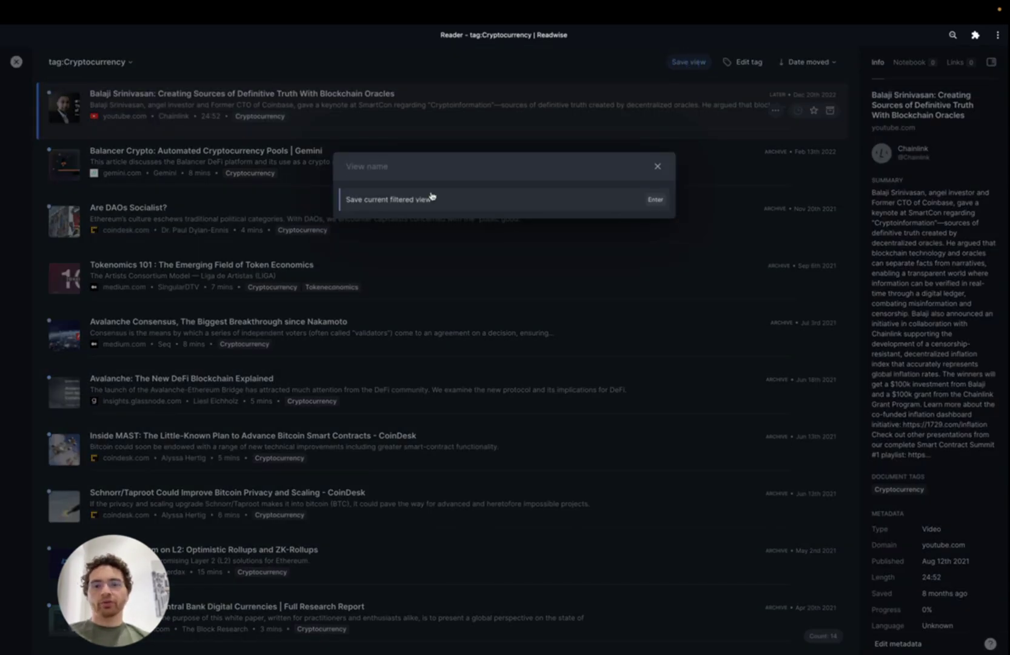
{"action": "type", "text": "Crypto tag"}
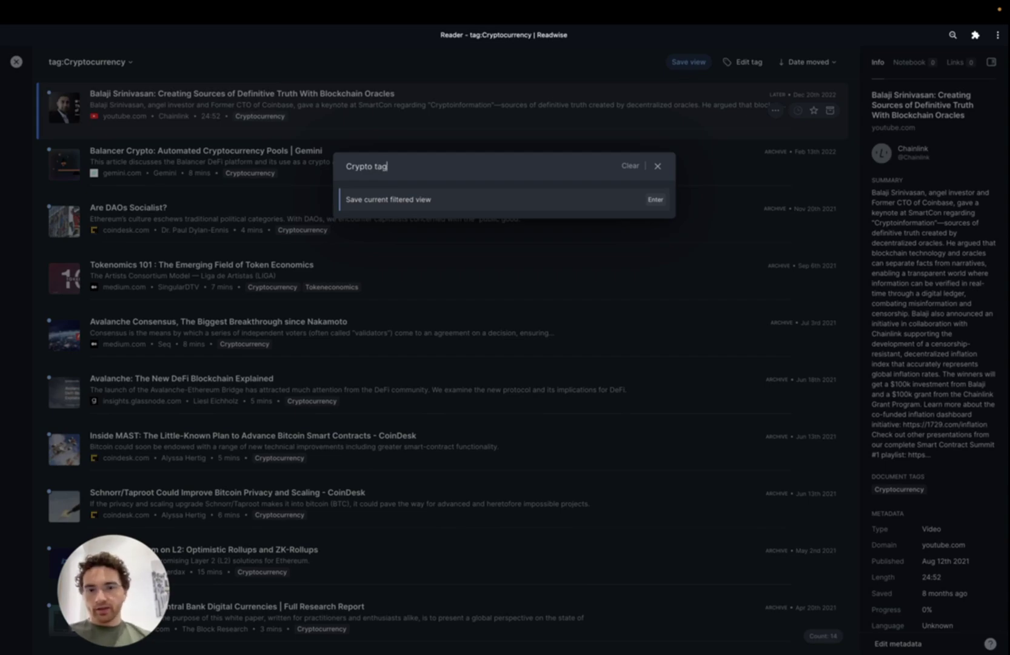
{"action": "key", "text": "Return"}
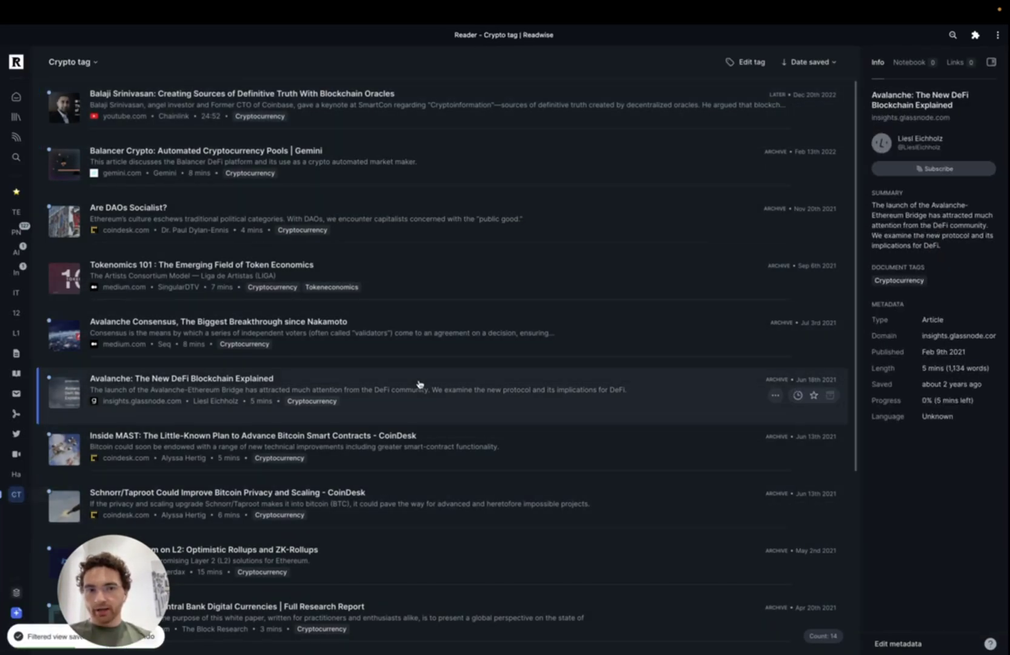
{"action": "scroll", "coordinate": [416, 384], "scroll_direction": "down", "scroll_amount": 4}
{"action": "scroll", "coordinate": [418, 385], "scroll_direction": "up", "scroll_amount": 4}
{"action": "scroll", "coordinate": [418, 385], "scroll_direction": "down", "scroll_amount": 5}
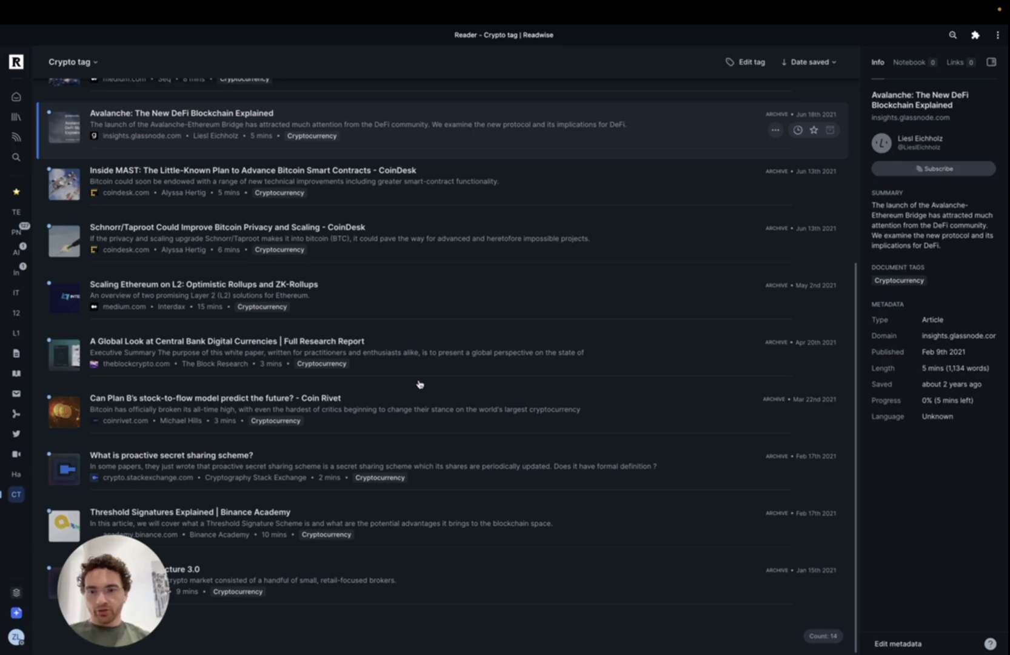
{"action": "scroll", "coordinate": [422, 327], "scroll_direction": "up", "scroll_amount": 1}
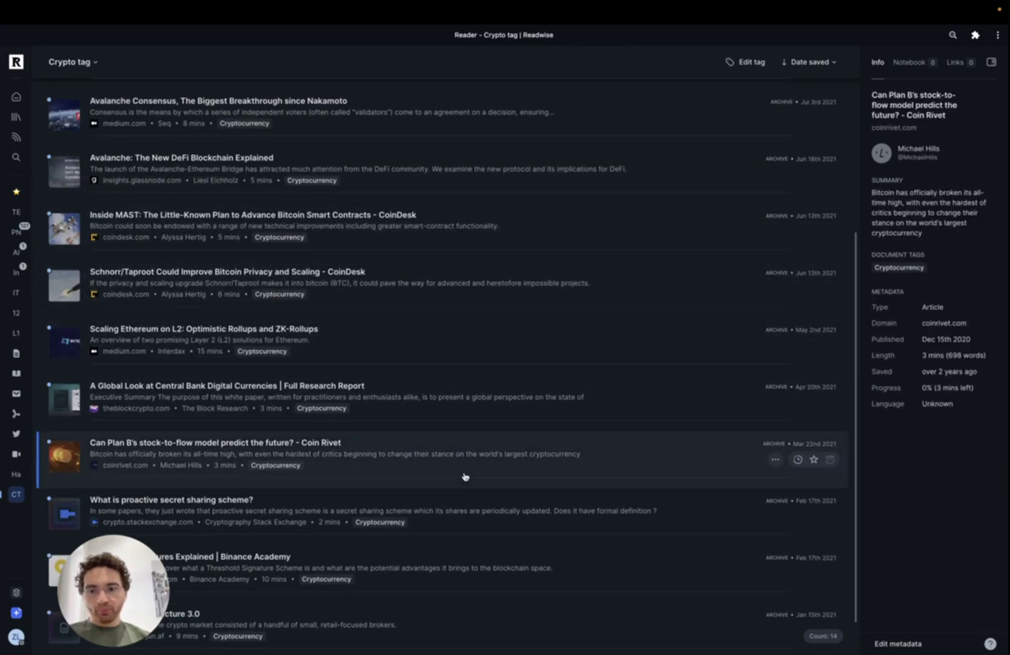
{"action": "scroll", "coordinate": [327, 455], "scroll_direction": "up", "scroll_amount": 5}
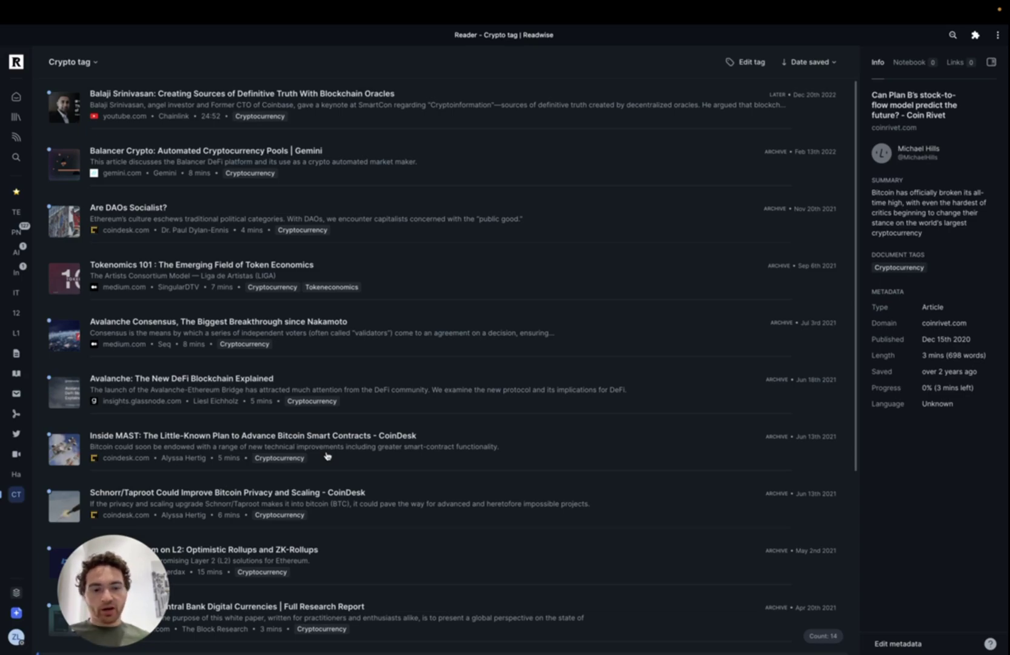
{"action": "scroll", "coordinate": [328, 455], "scroll_direction": "down", "scroll_amount": 4}
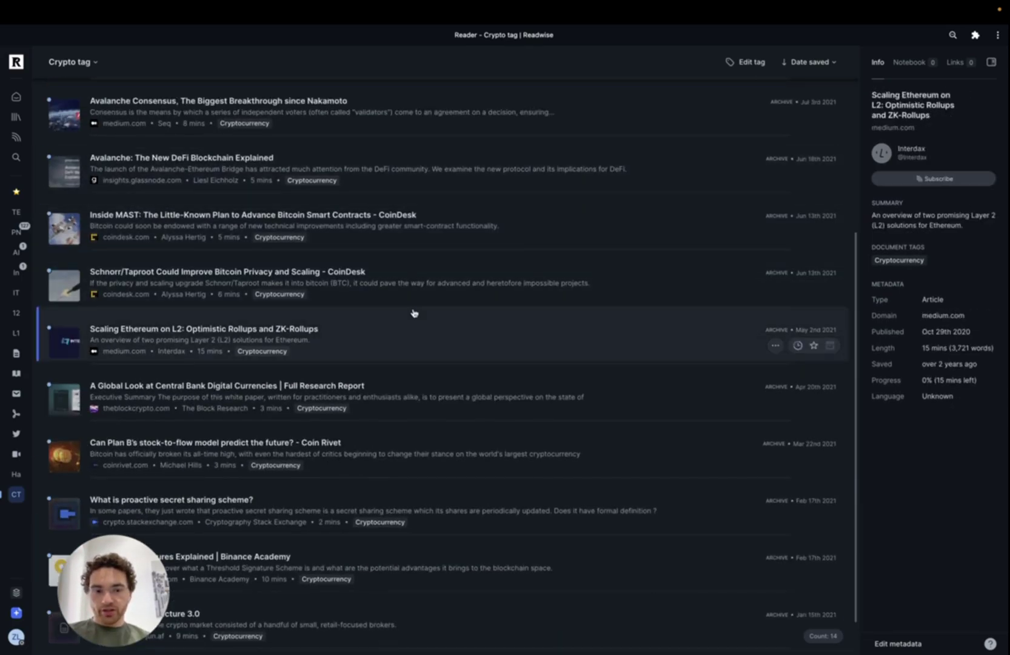
{"action": "scroll", "coordinate": [412, 313], "scroll_direction": "up", "scroll_amount": 4}
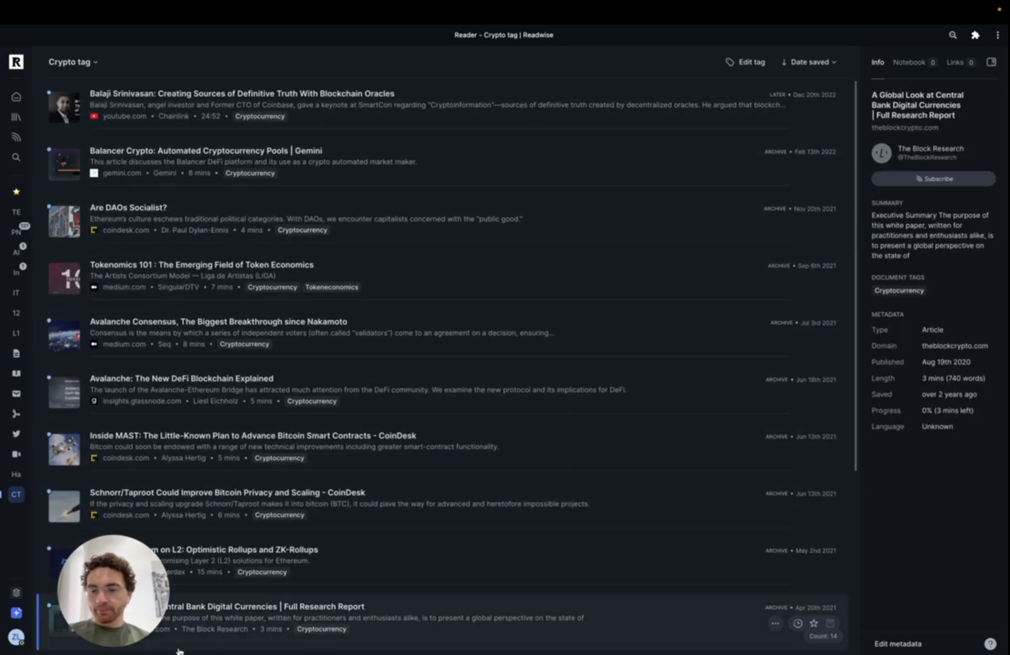
{"action": "scroll", "coordinate": [44, 618], "scroll_direction": "down", "scroll_amount": 1}
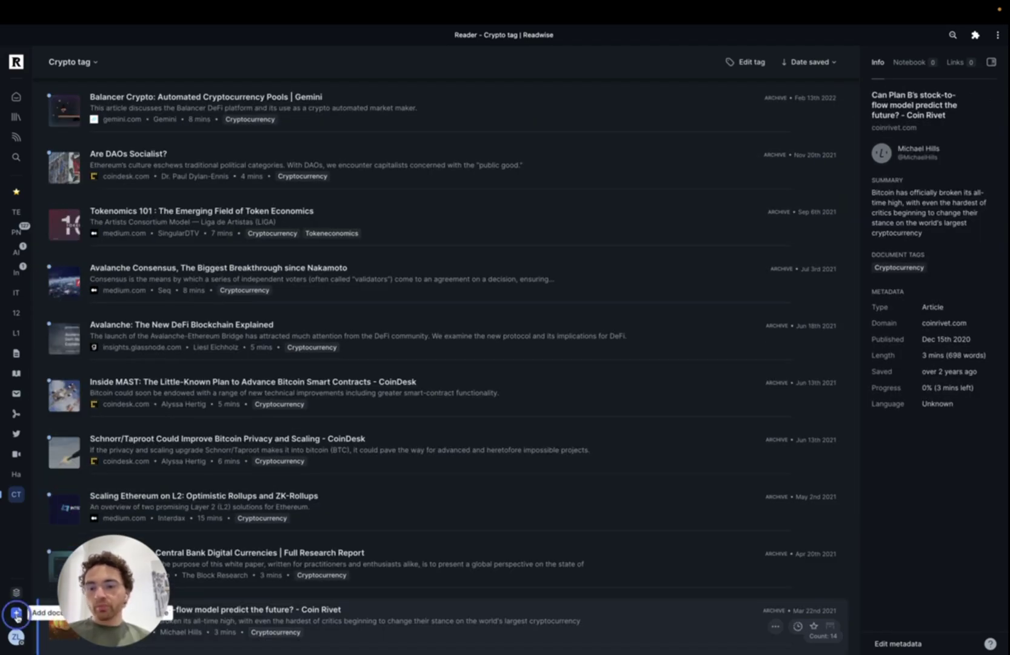
Step: Show the import menu offering Add URL, Upload file and Subscribe to RSS feed
{"action": "left_click", "coordinate": [17, 610]}
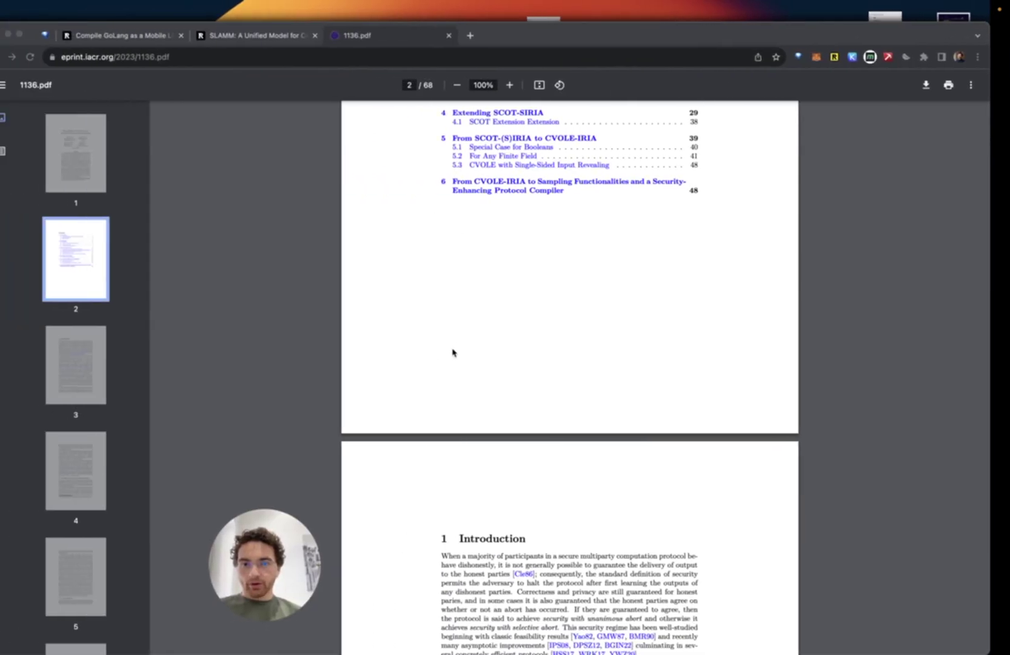
Step: Open rss.app in a new browser tab and scroll through its homepage
{"action": "key", "text": "ctrl+t"}
{"action": "type", "text": "rss.app"}
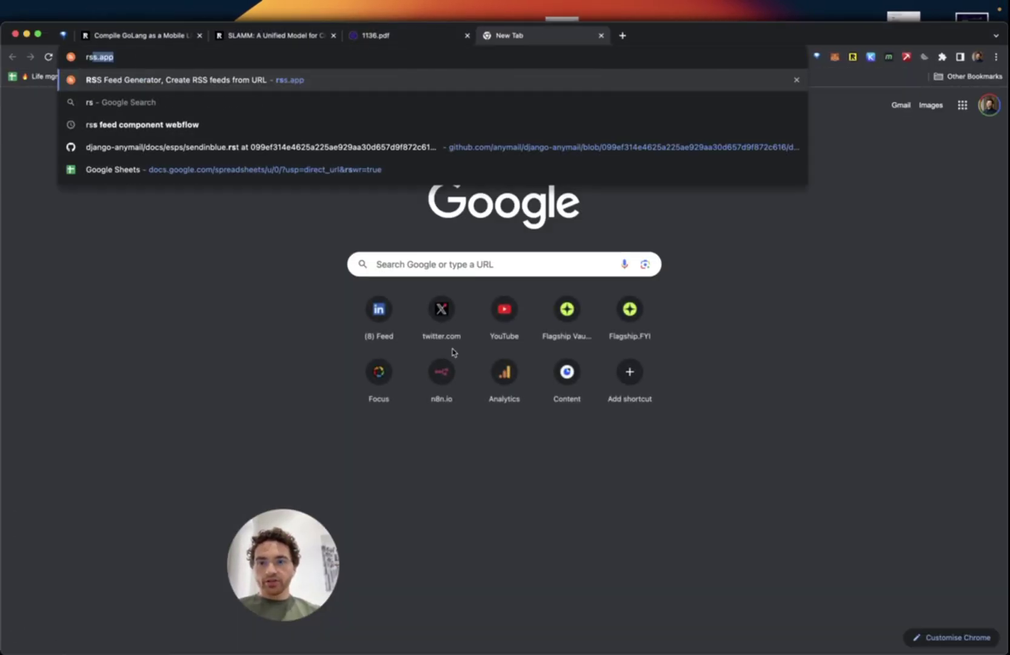
{"action": "key", "text": "Return"}
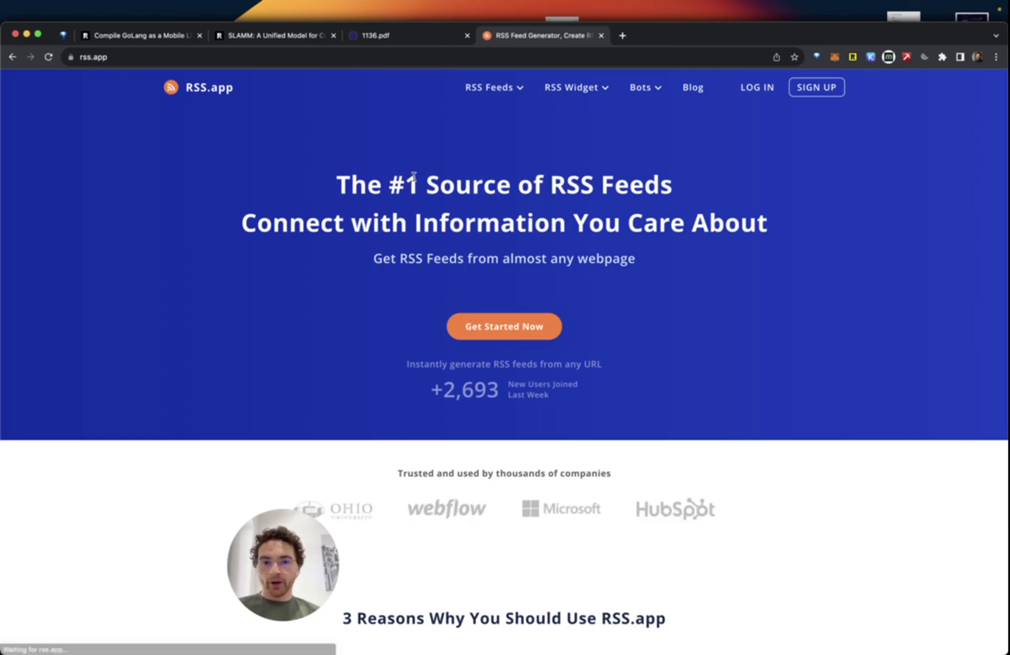
{"action": "scroll", "coordinate": [408, 194], "scroll_direction": "down", "scroll_amount": 1}
{"action": "scroll", "coordinate": [407, 194], "scroll_direction": "down", "scroll_amount": 1}
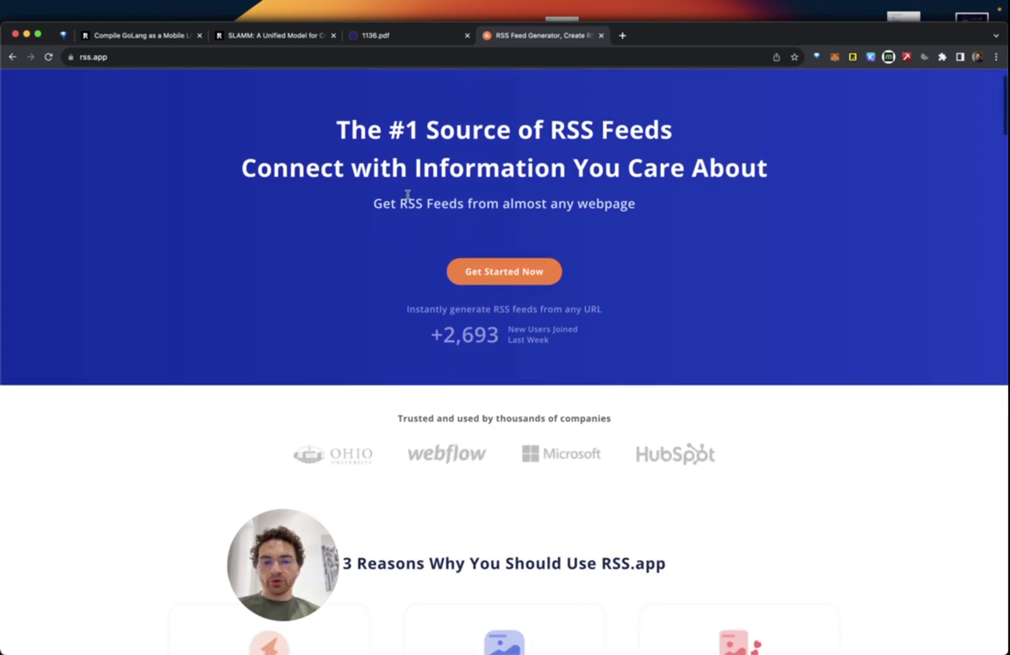
{"action": "scroll", "coordinate": [323, 305], "scroll_direction": "up", "scroll_amount": 1}
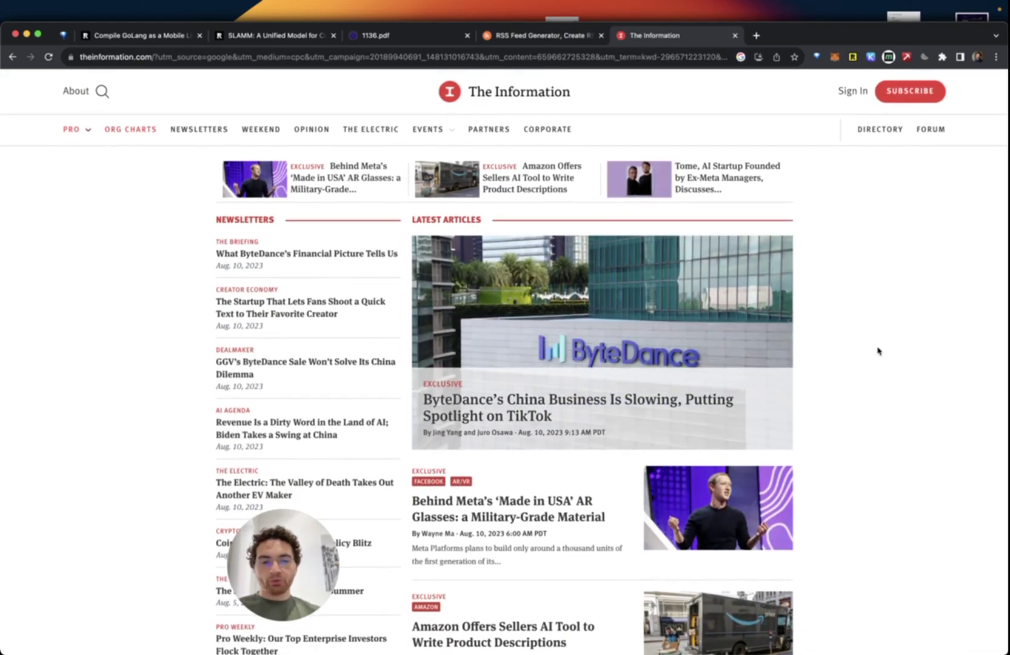
Step: Search the web for 'the knowledge project' and look over the results
{"action": "scroll", "coordinate": [878, 350], "scroll_direction": "down", "scroll_amount": 2}
{"action": "scroll", "coordinate": [877, 351], "scroll_direction": "up", "scroll_amount": 2}
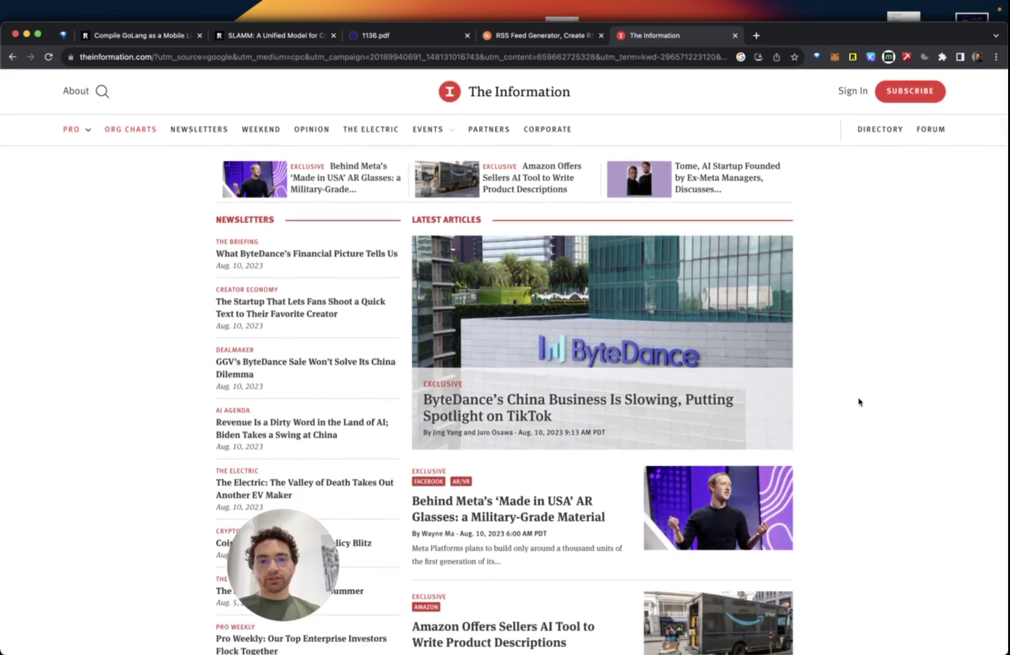
{"action": "key", "text": "super+l"}
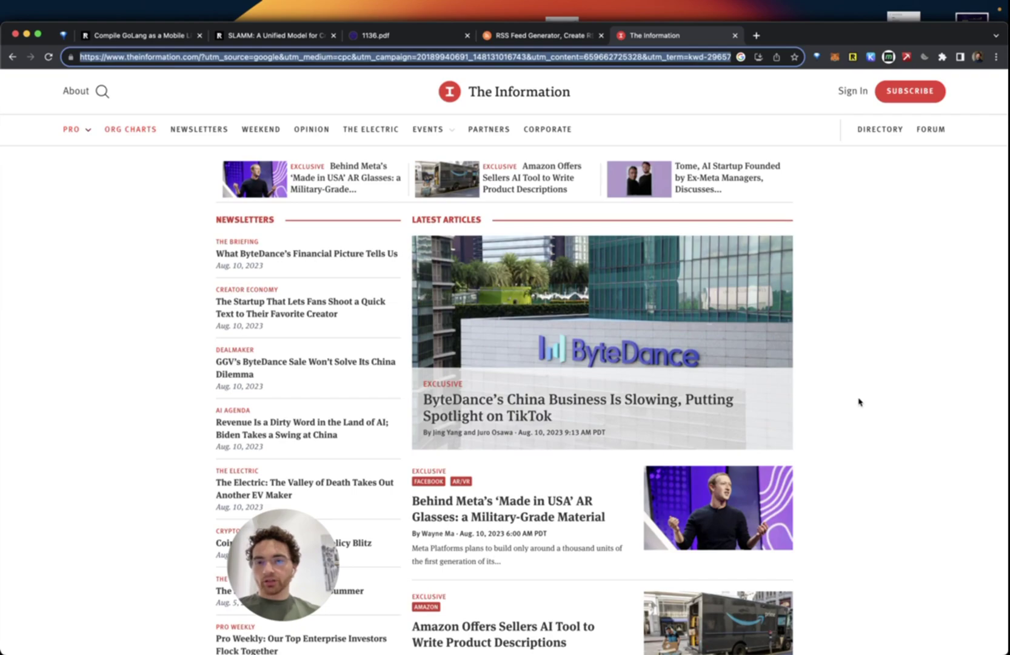
{"action": "type", "text": "the knowledge project"}
{"action": "key", "text": "Return"}
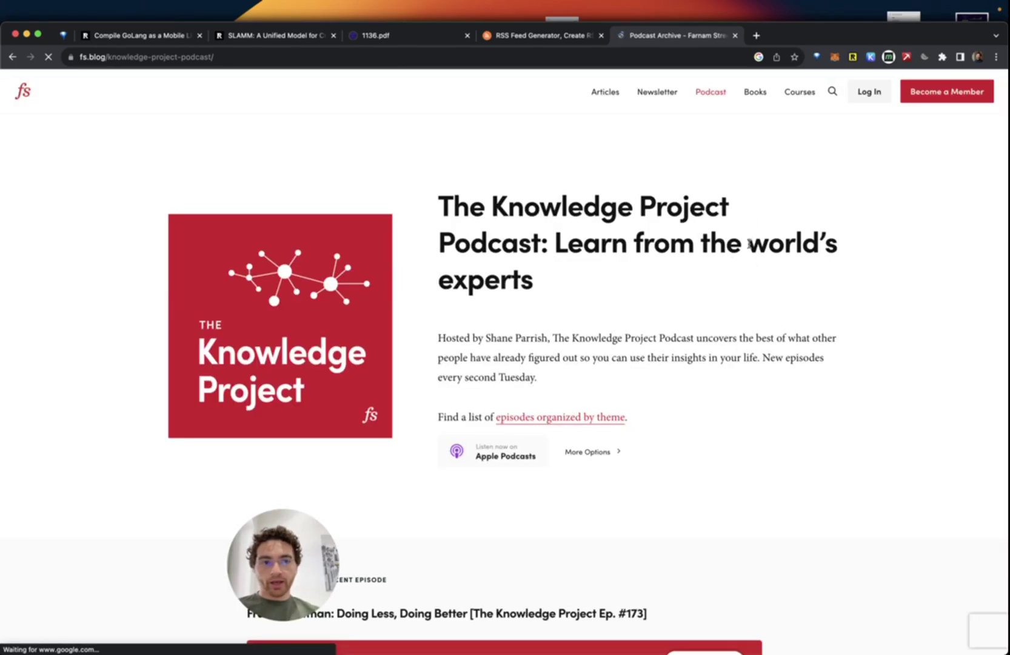
{"action": "scroll", "coordinate": [749, 244], "scroll_direction": "down", "scroll_amount": 5}
{"action": "scroll", "coordinate": [749, 245], "scroll_direction": "up", "scroll_amount": 5}
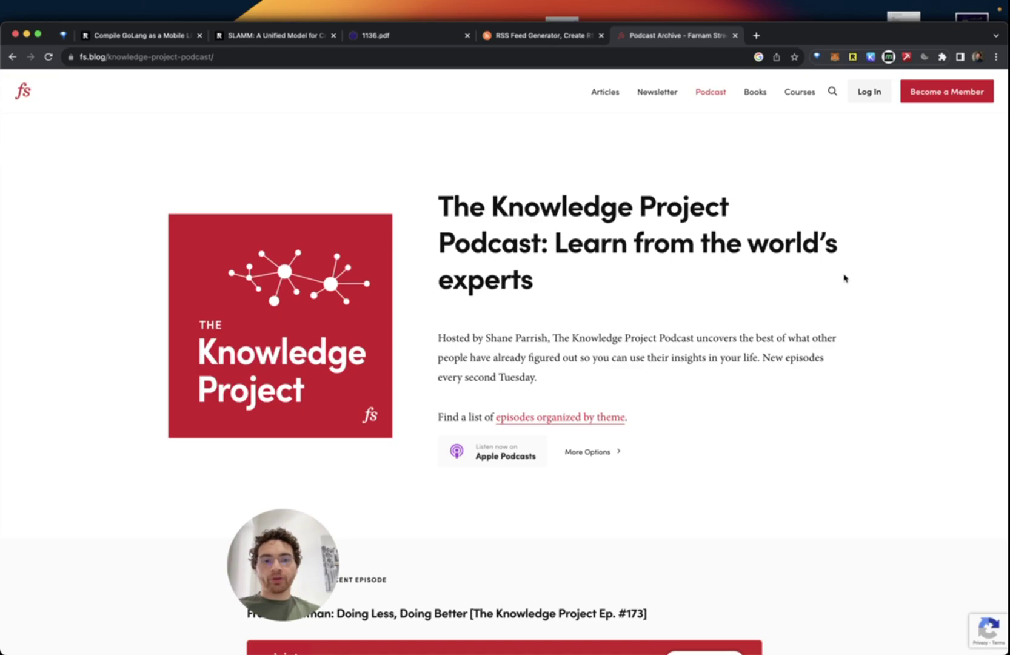
Step: Go to the Farnam Street membership page and scroll the members dashboard toward the private podcast feed
{"action": "left_click", "coordinate": [925, 96]}
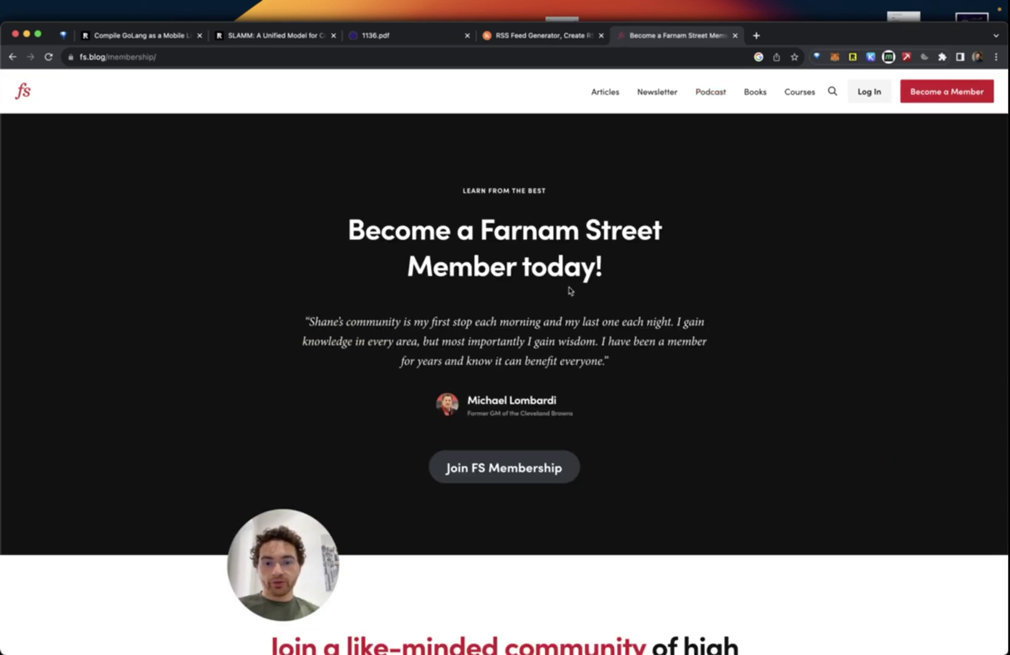
{"action": "scroll", "coordinate": [568, 289], "scroll_direction": "down", "scroll_amount": 1}
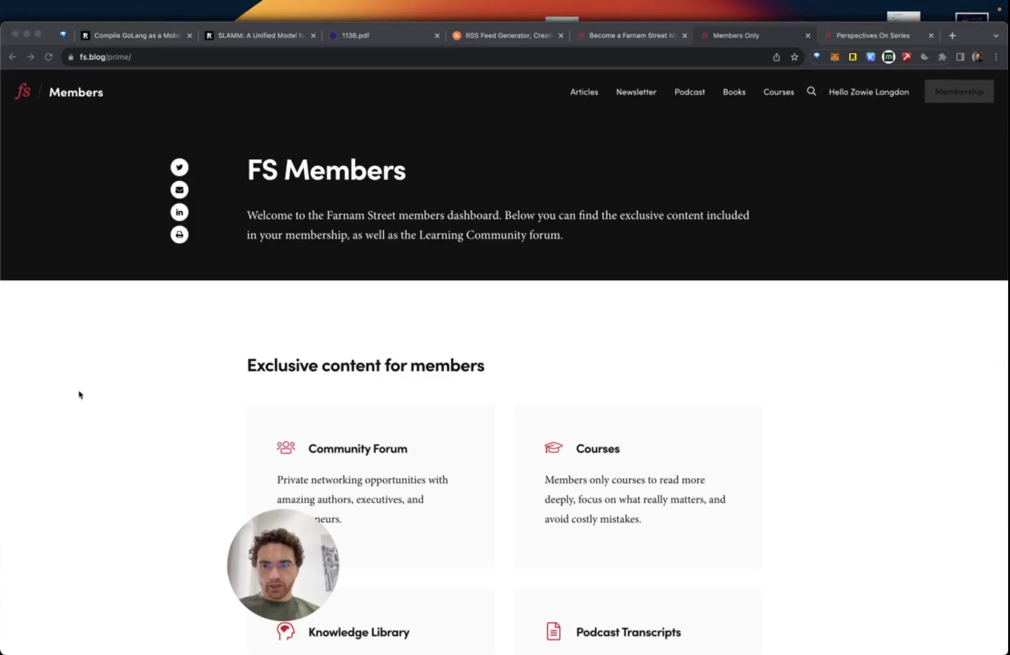
{"action": "left_click", "coordinate": [195, 362]}
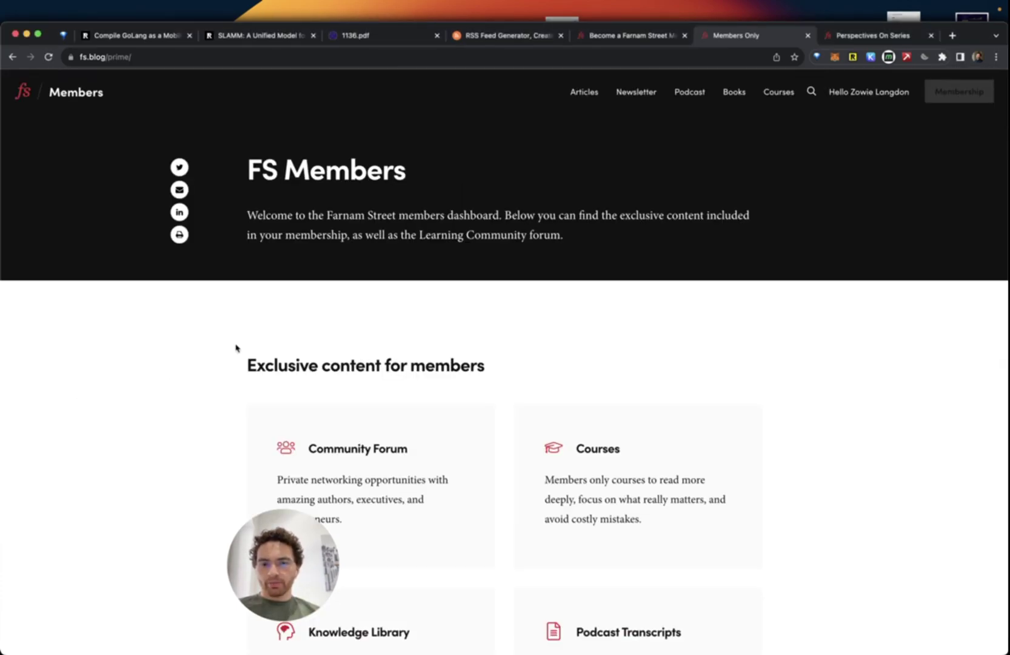
{"action": "scroll", "coordinate": [455, 275], "scroll_direction": "down", "scroll_amount": 10}
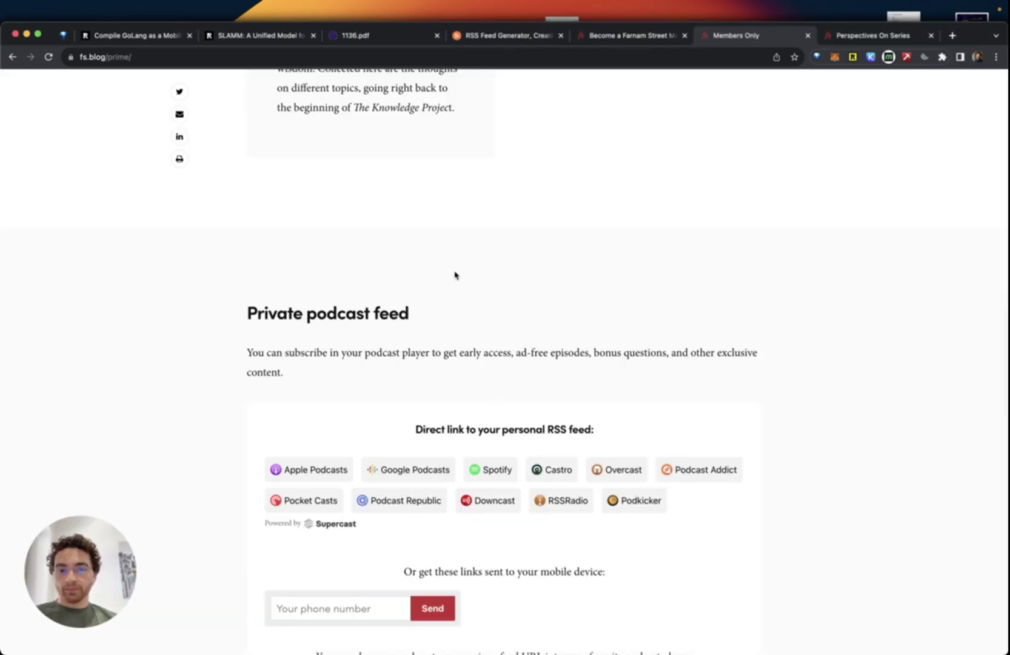
{"action": "scroll", "coordinate": [455, 275], "scroll_direction": "down", "scroll_amount": 1}
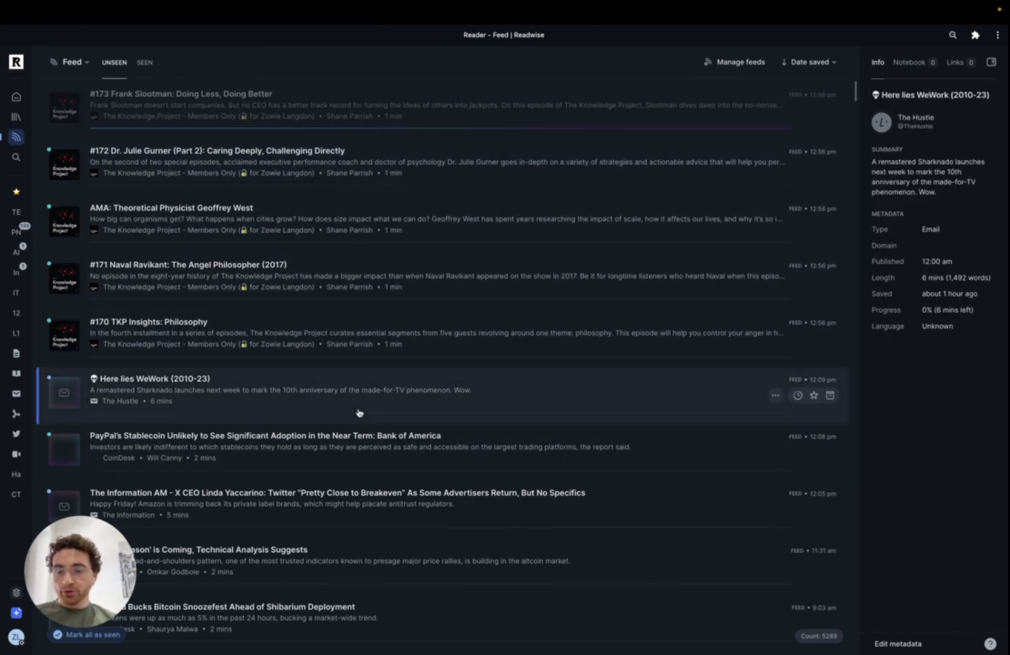
Step: Glance at episode #171, then open and scroll through '#173 Frank Slootman: Doing Less, Doing Better'
{"action": "left_click", "coordinate": [261, 272]}
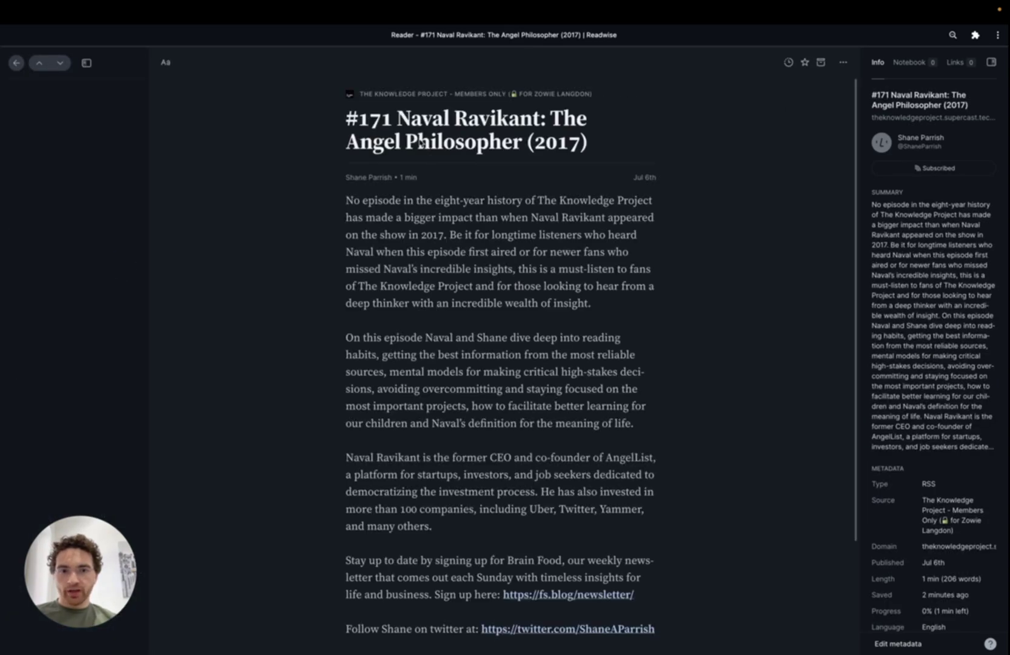
{"action": "left_click", "coordinate": [16, 63]}
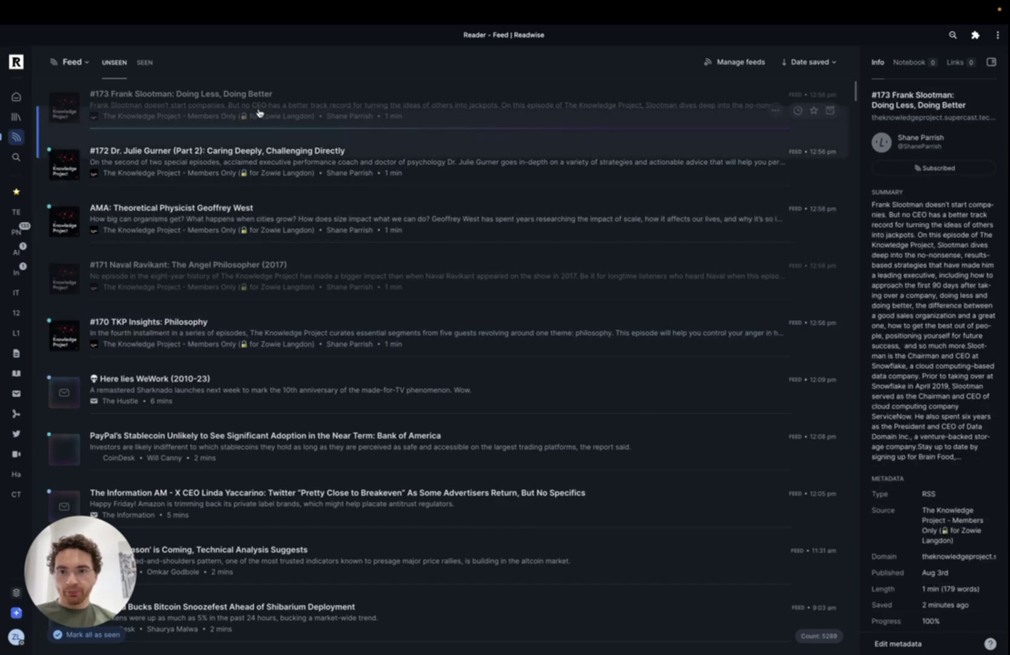
{"action": "left_click", "coordinate": [228, 106]}
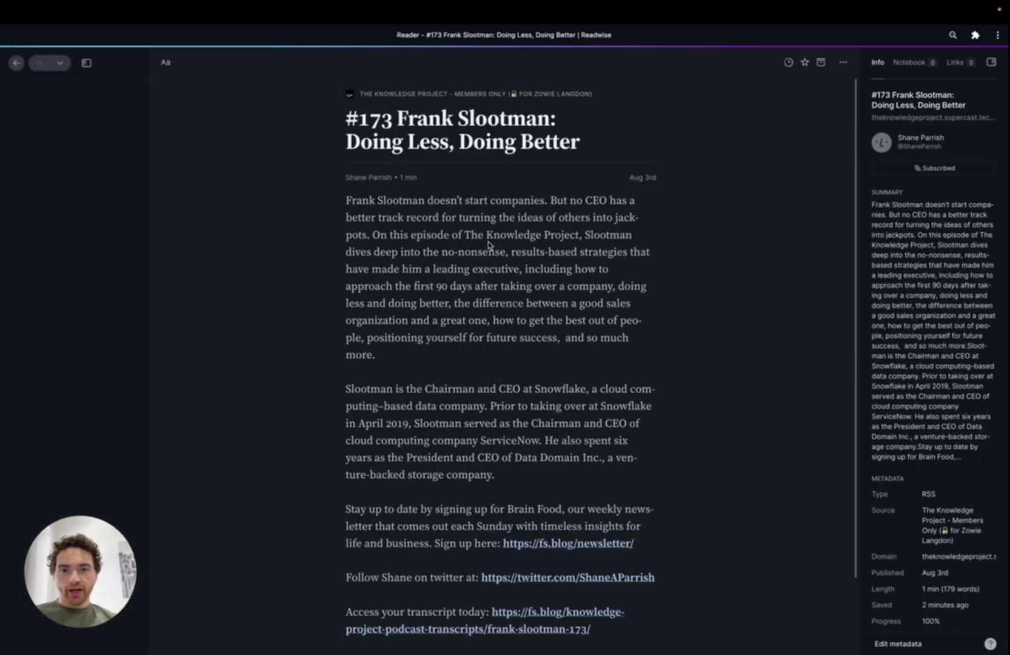
{"action": "scroll", "coordinate": [401, 332], "scroll_direction": "down", "scroll_amount": 3}
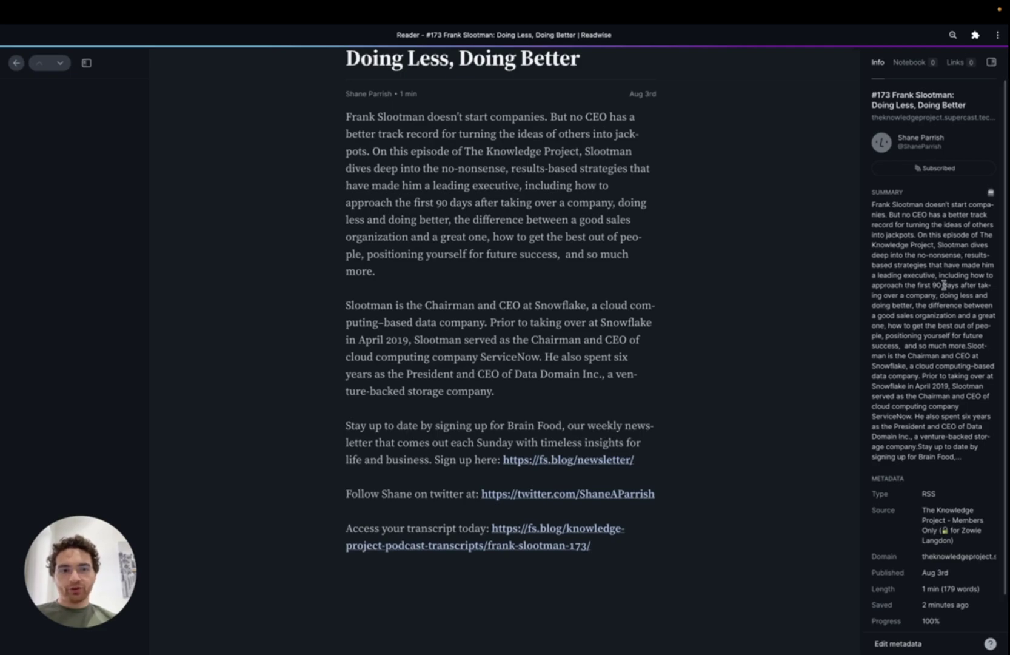
{"action": "scroll", "coordinate": [593, 301], "scroll_direction": "down", "scroll_amount": 1}
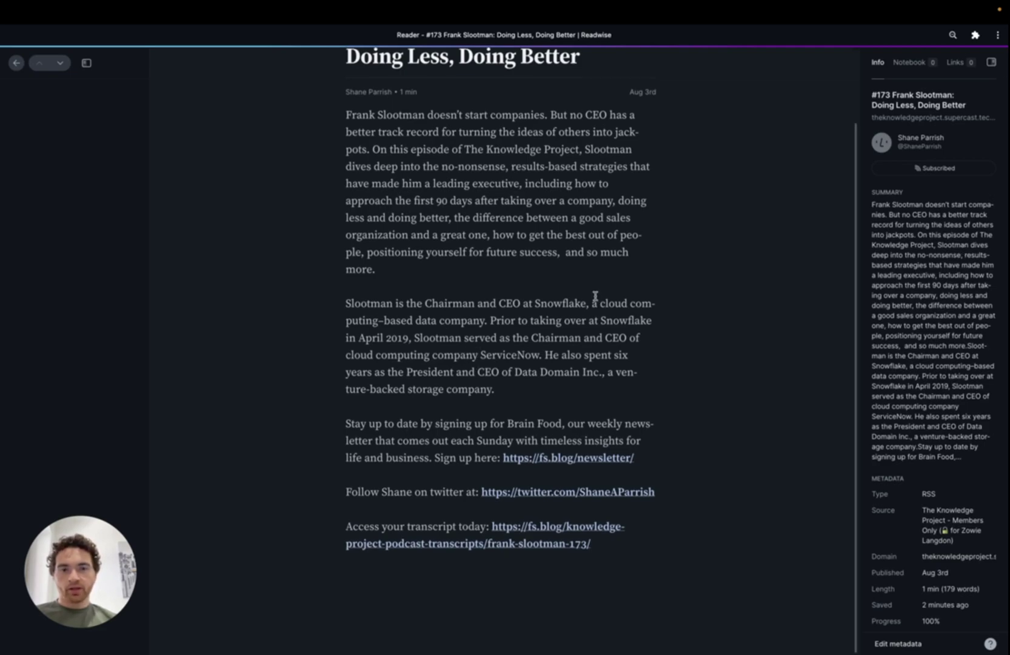
{"action": "scroll", "coordinate": [595, 296], "scroll_direction": "up", "scroll_amount": 3}
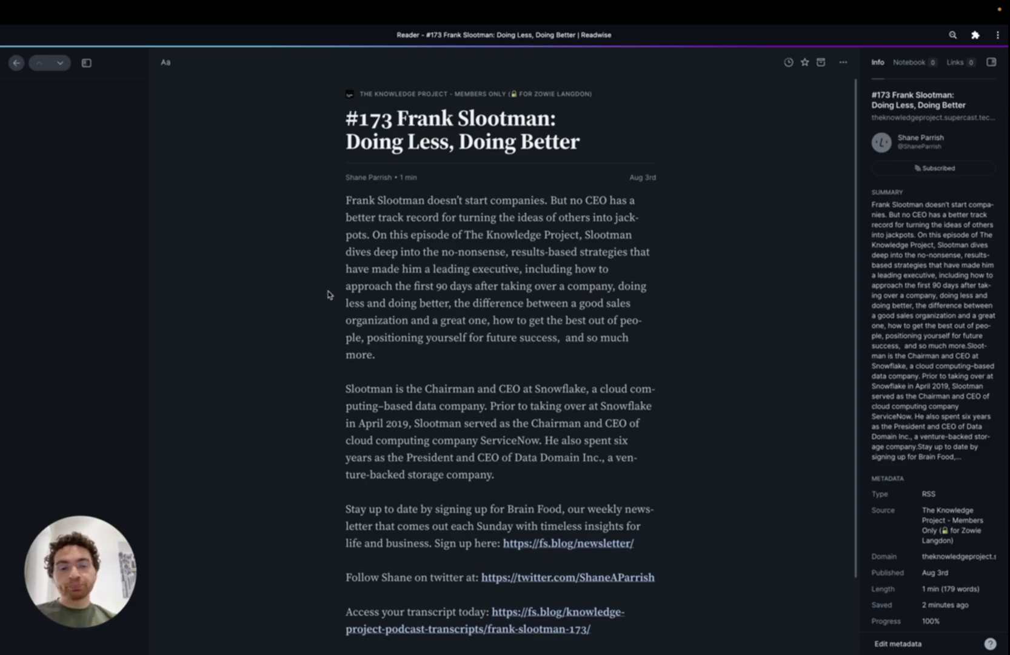
{"action": "key", "text": "ctrl+Left"}
{"action": "key", "text": "ctrl+shift+Tab"}
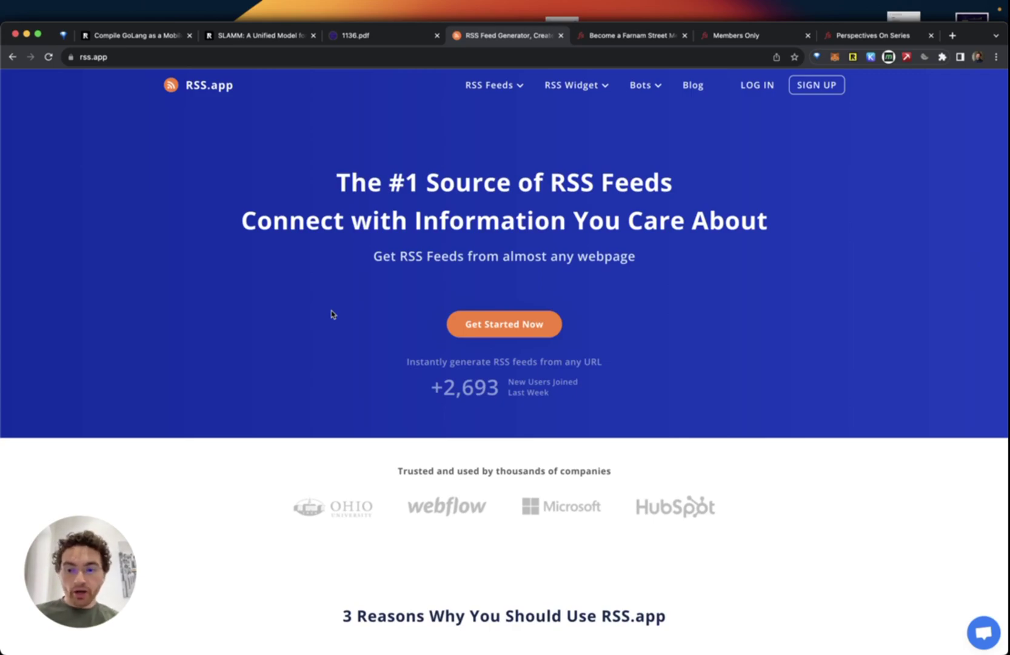
{"action": "key", "text": "ctrl+Right"}
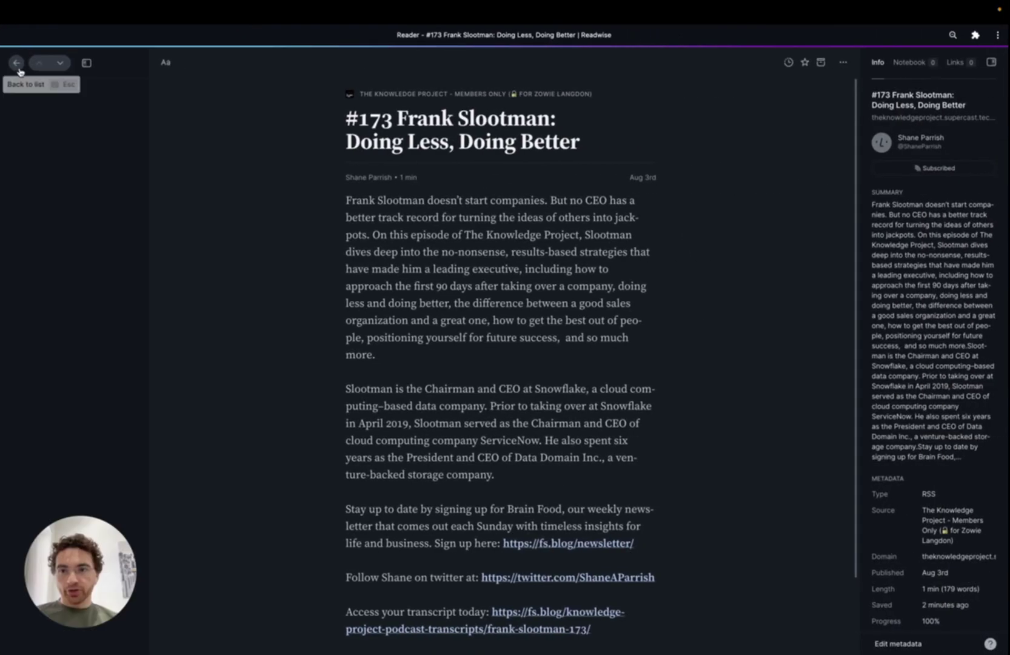
Step: Open the Import Documents page via More import options, then switch to the Gmail inbox
{"action": "left_click", "coordinate": [12, 61]}
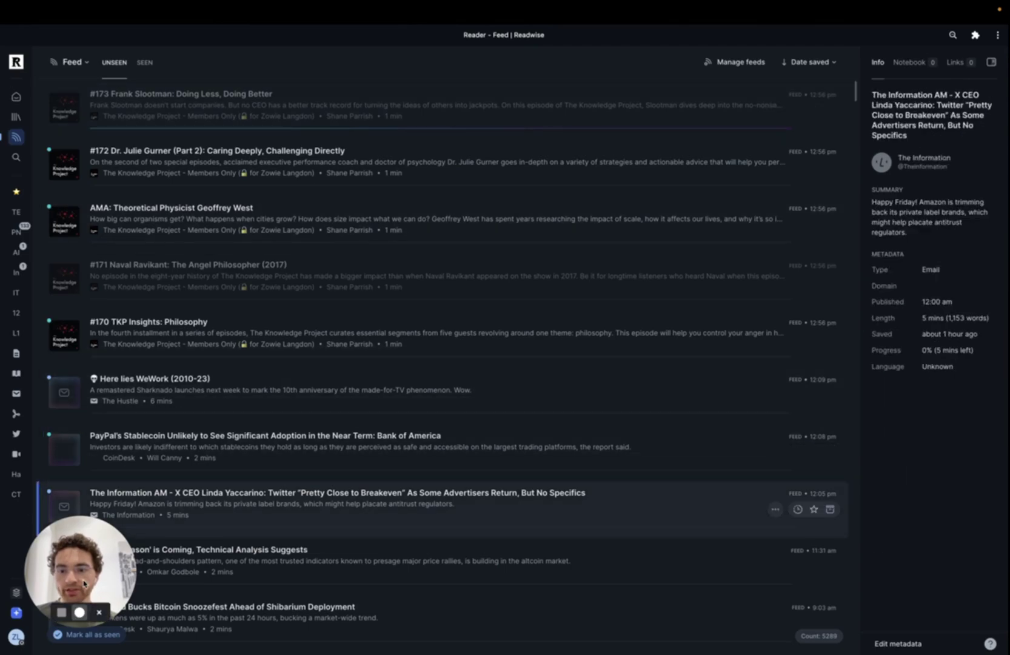
{"action": "left_click", "coordinate": [16, 613]}
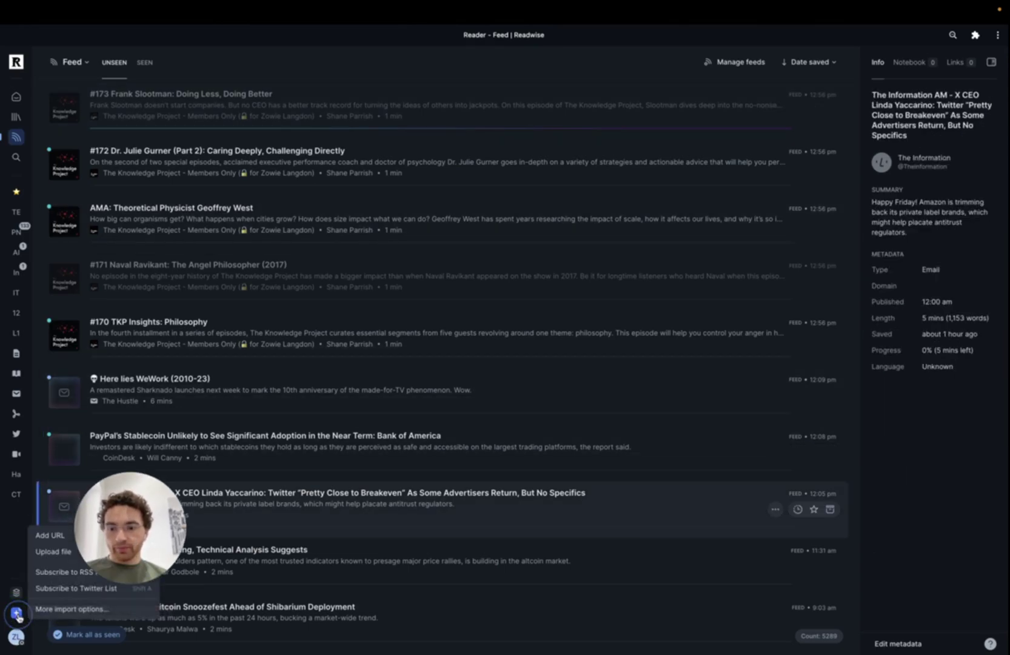
{"action": "left_click", "coordinate": [46, 609]}
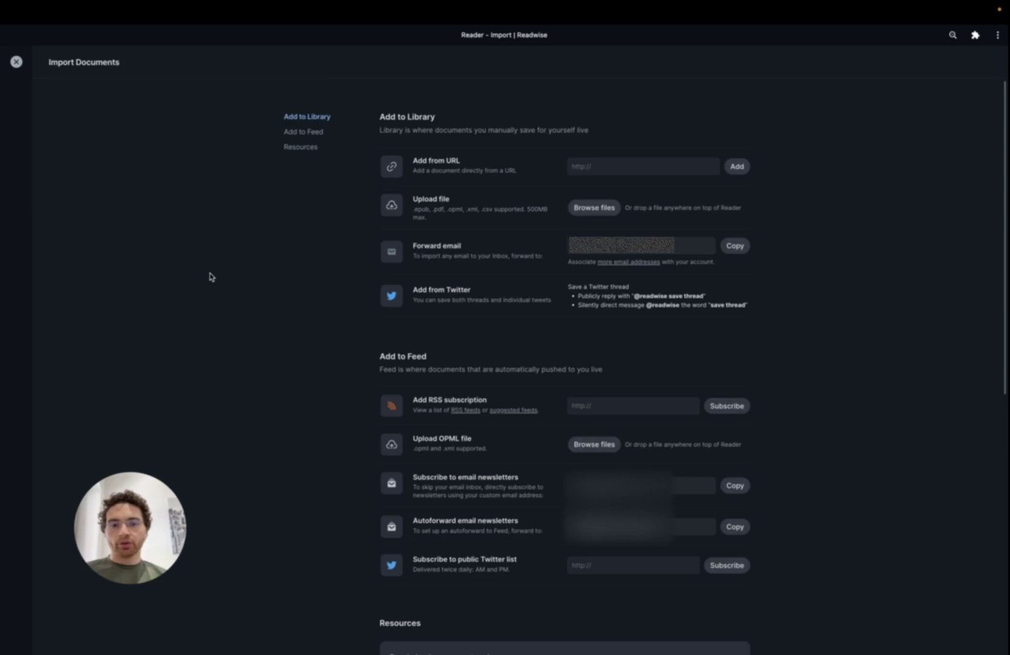
{"action": "key", "text": "super+Tab"}
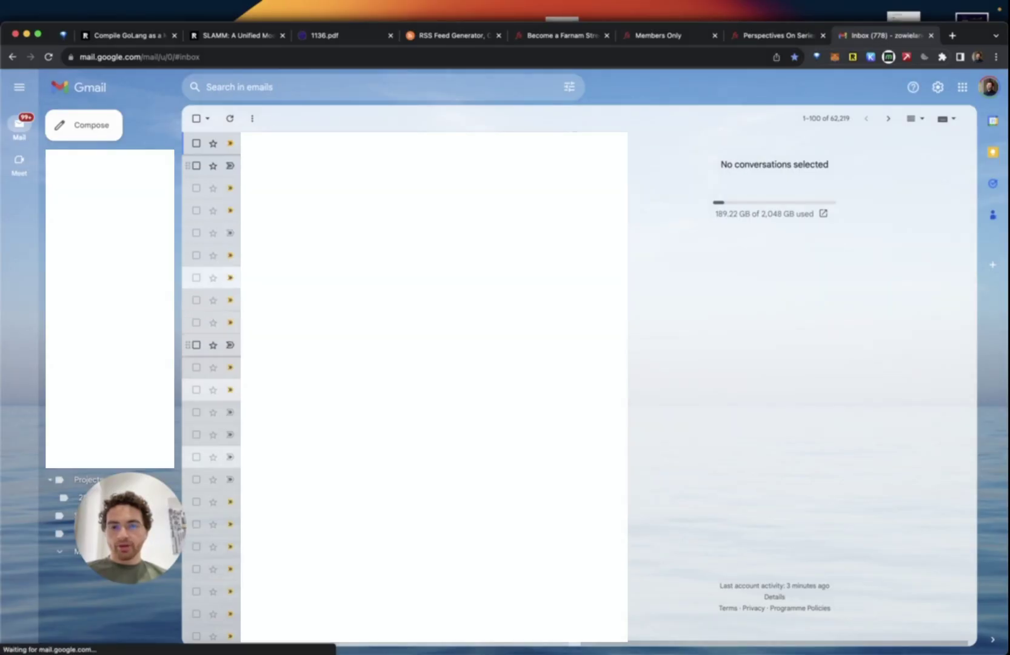
Step: Paste the read-later alias into Gmail's advanced search recipient field and highlight it in the forwarding filter
{"action": "left_click", "coordinate": [292, 83]}
{"action": "left_click", "coordinate": [568, 87]}
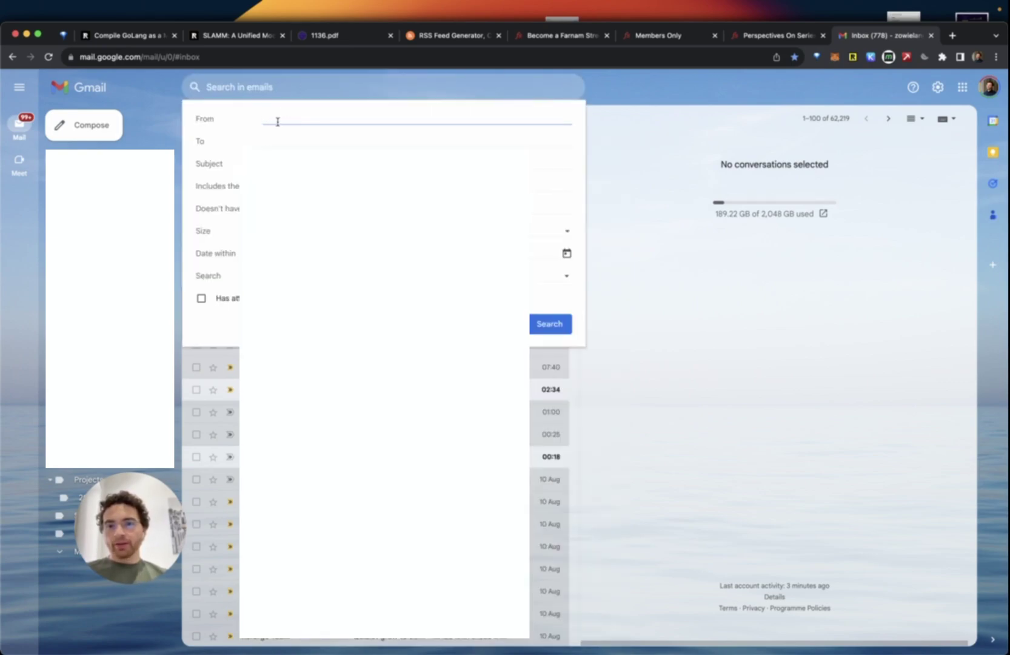
{"action": "left_click", "coordinate": [278, 136]}
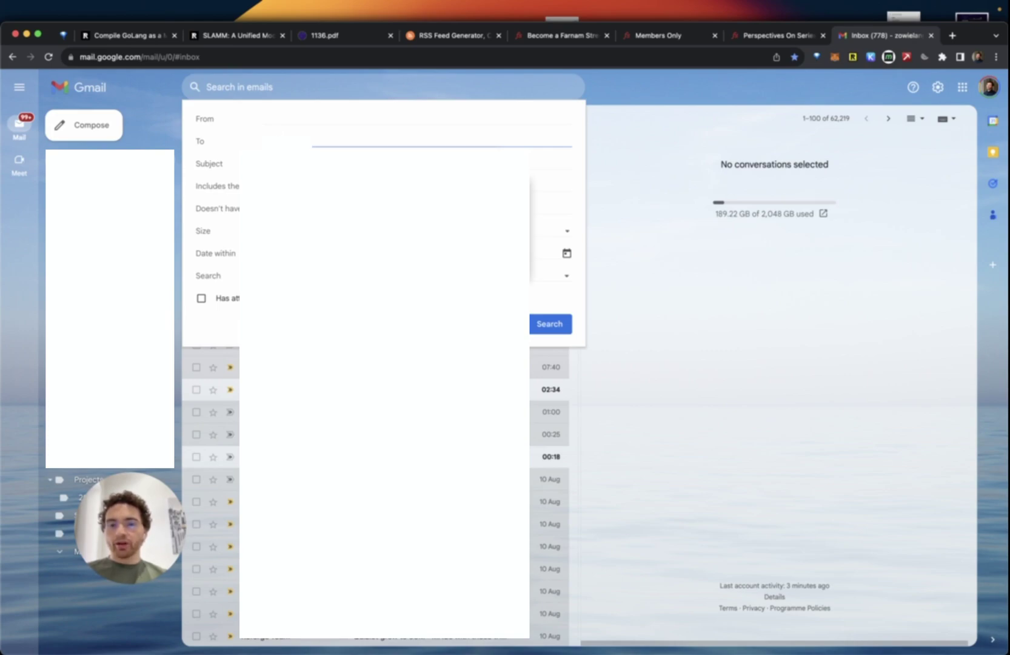
{"action": "key", "text": "super+v"}
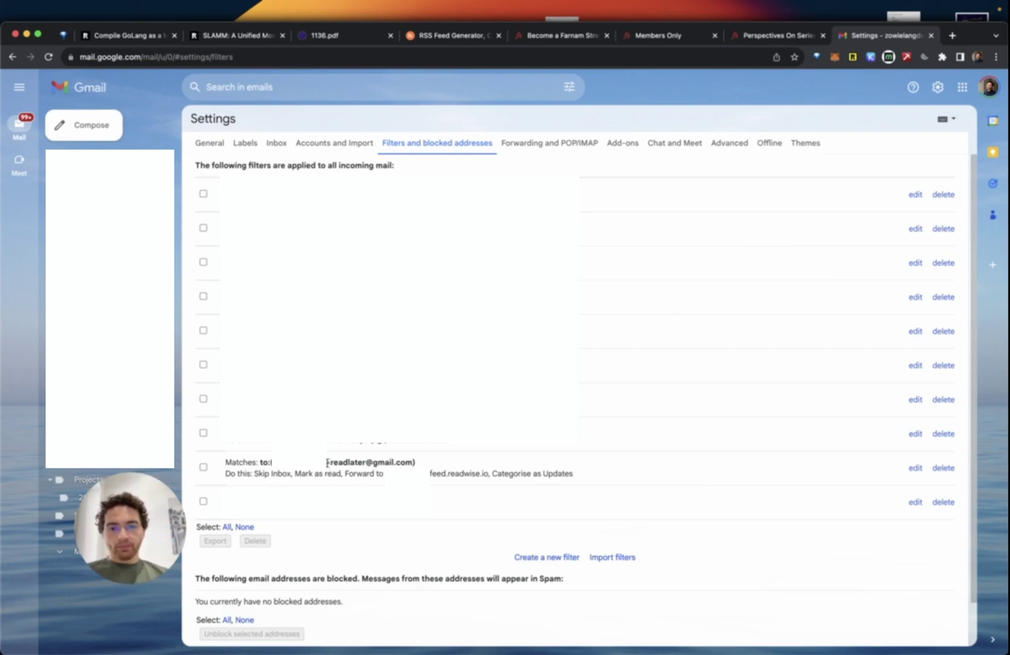
{"action": "left_click_drag", "start_coordinate": [327, 462], "coordinate": [366, 462]}
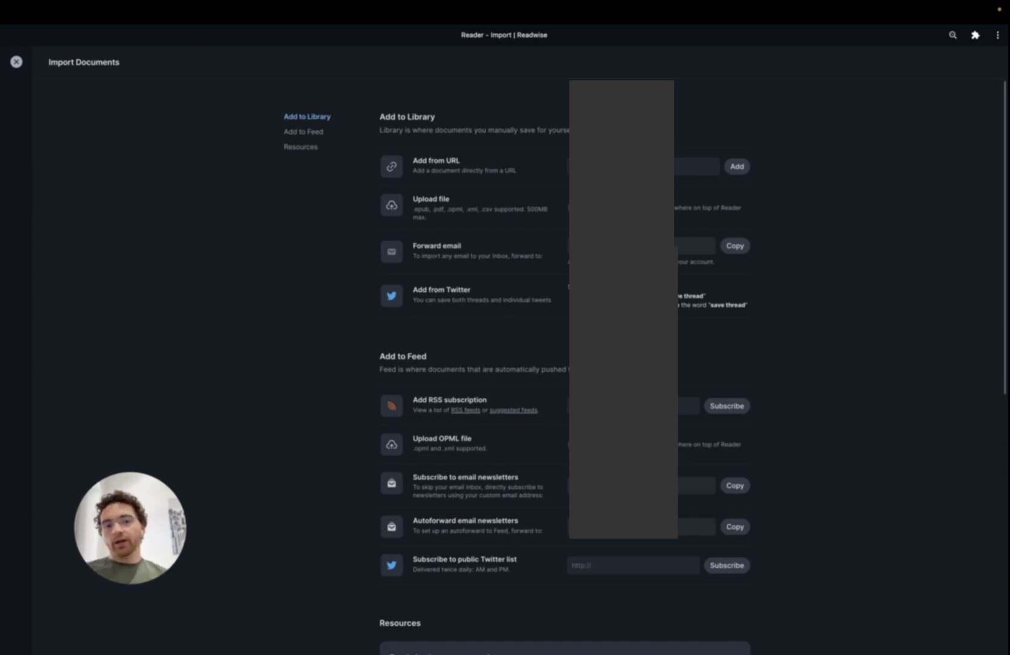
Step: Scroll the Import Documents page down to Resources and open Go to integrations
{"action": "scroll", "coordinate": [525, 295], "scroll_direction": "down", "scroll_amount": 1}
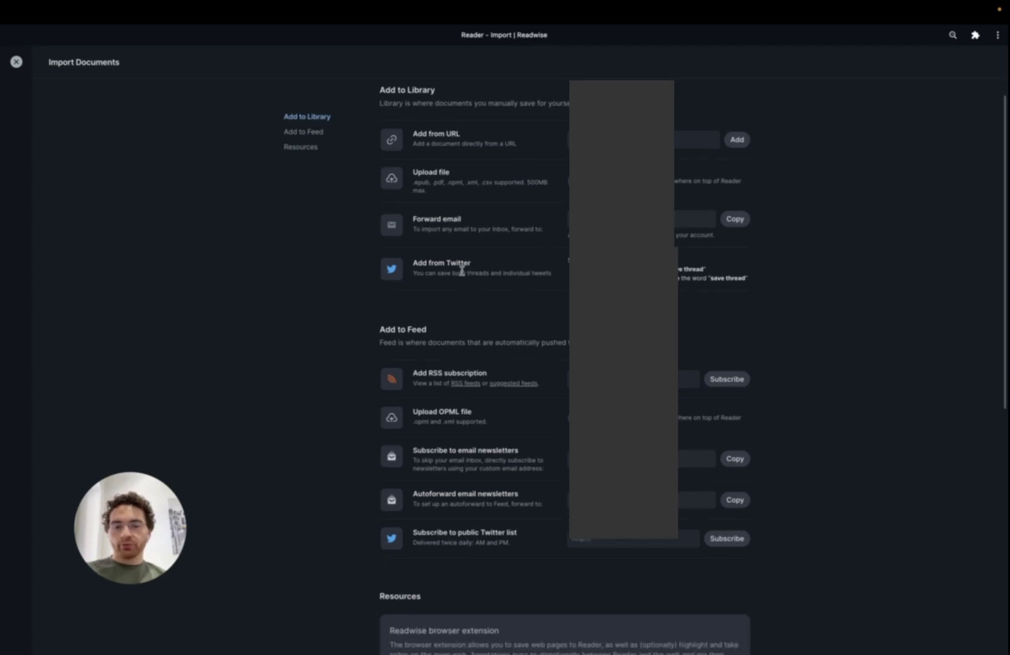
{"action": "scroll", "coordinate": [464, 282], "scroll_direction": "down", "scroll_amount": 1}
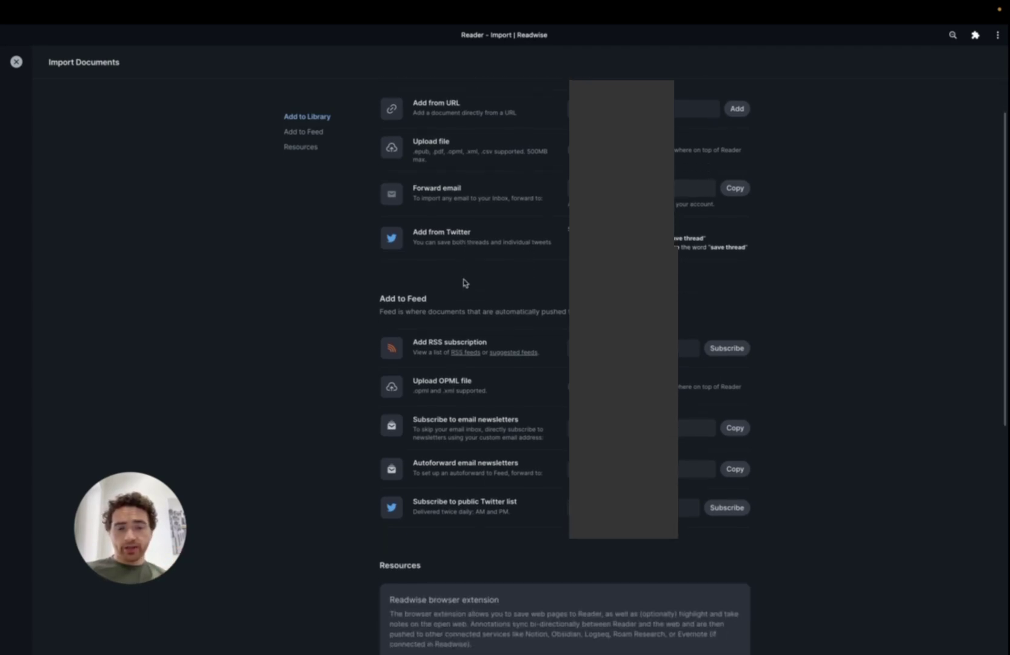
{"action": "scroll", "coordinate": [462, 282], "scroll_direction": "down", "scroll_amount": 3}
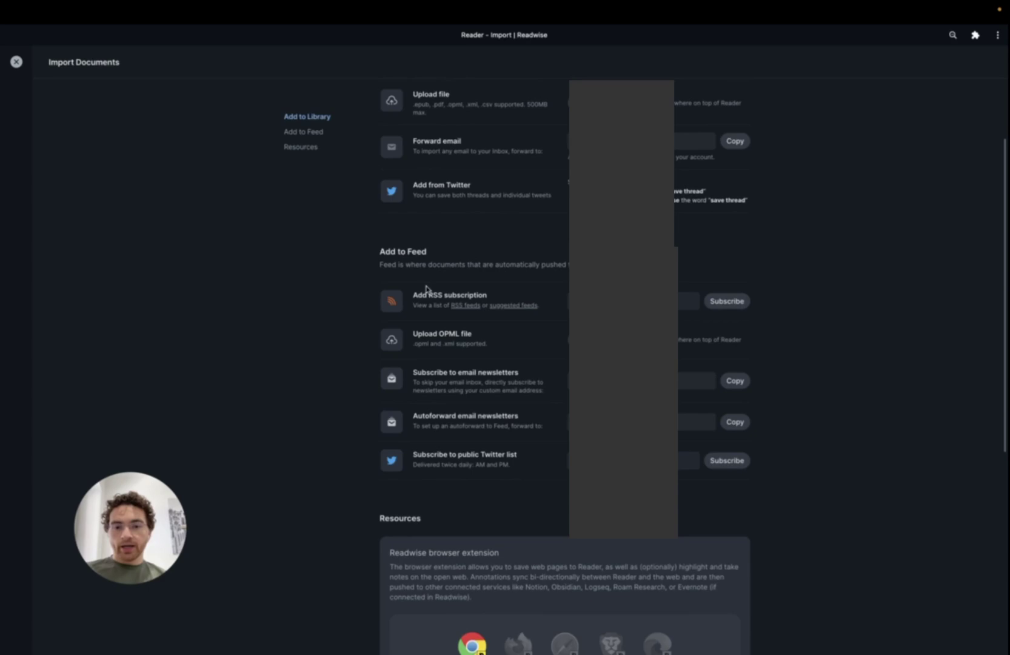
{"action": "scroll", "coordinate": [327, 349], "scroll_direction": "down", "scroll_amount": 3}
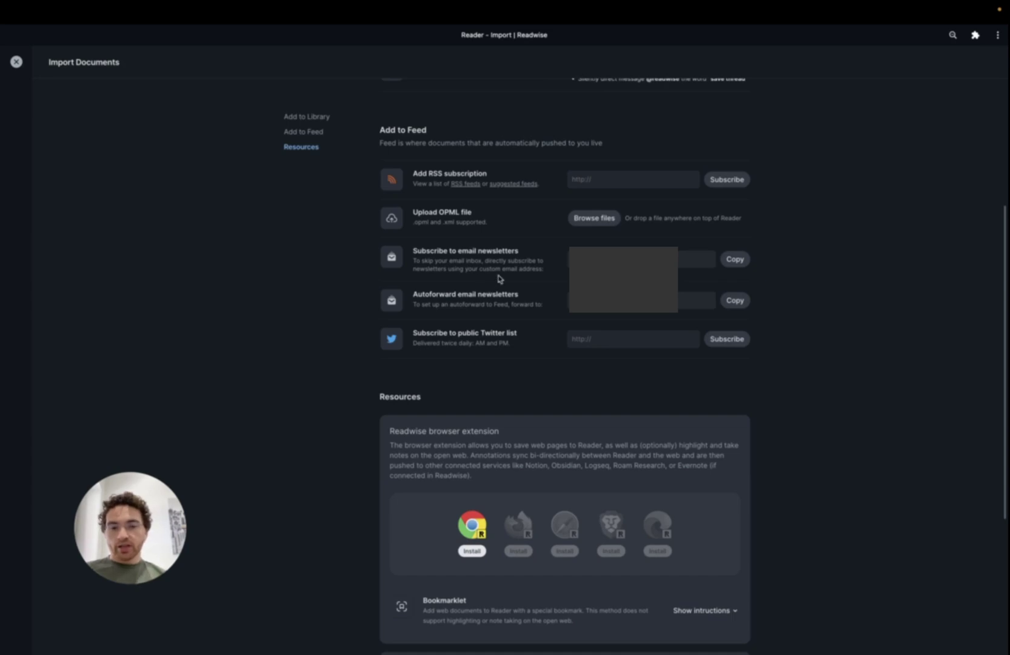
{"action": "scroll", "coordinate": [346, 343], "scroll_direction": "down", "scroll_amount": 5}
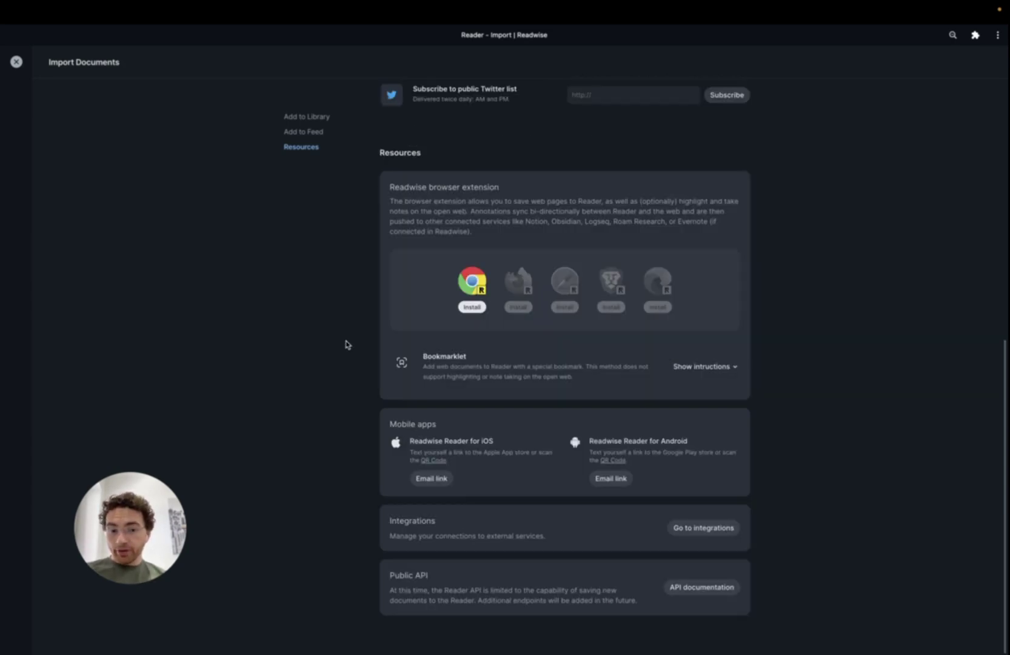
{"action": "left_click", "coordinate": [714, 528]}
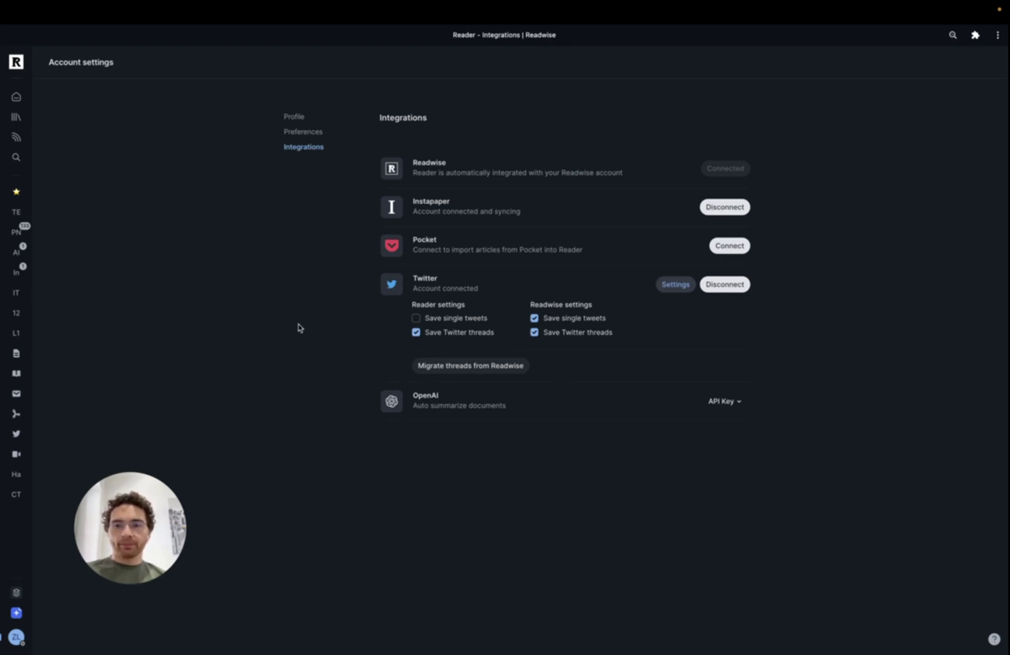
Step: Open 'The US Debt Situation Explained' from Home, play it from the debt-ceiling transcript passage, and mute it
{"action": "key", "text": "shift+h"}
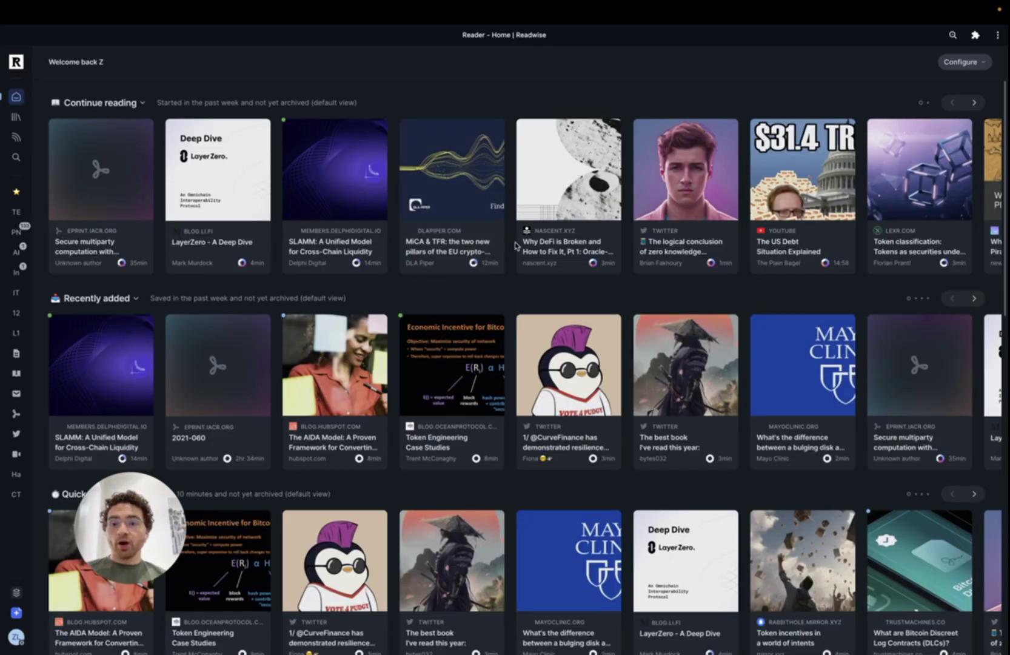
{"action": "left_click", "coordinate": [777, 199]}
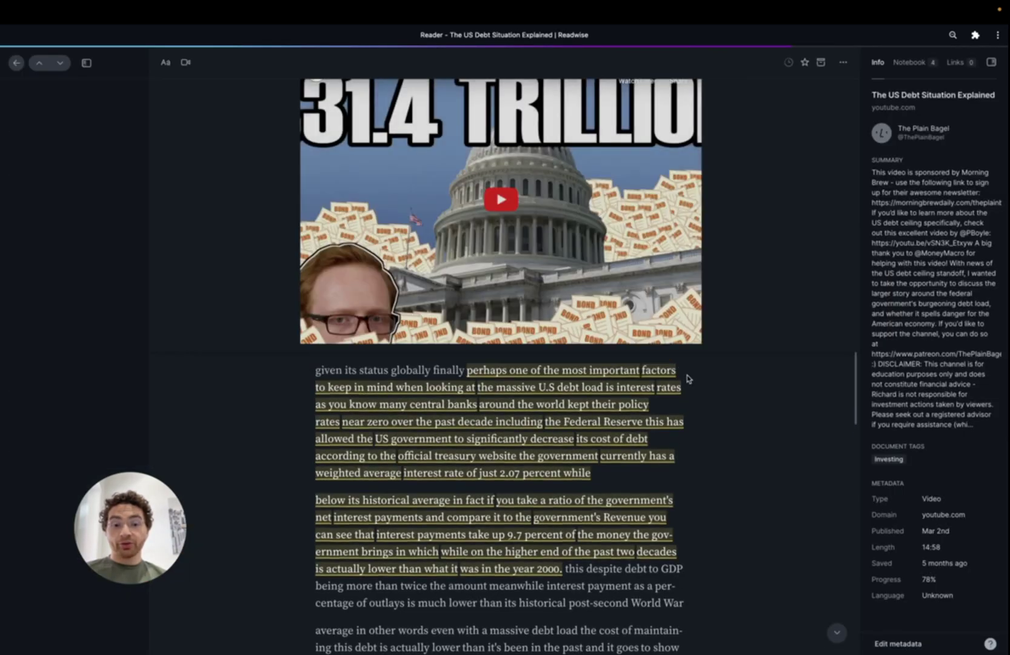
{"action": "scroll", "coordinate": [688, 379], "scroll_direction": "up", "scroll_amount": 15}
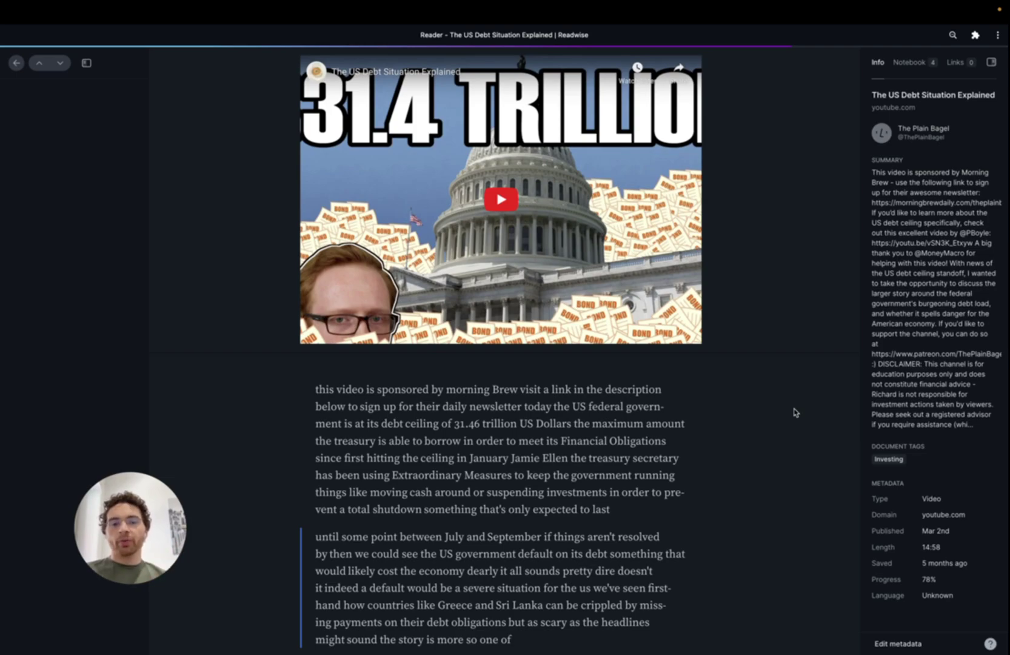
{"action": "scroll", "coordinate": [794, 411], "scroll_direction": "down", "scroll_amount": 4}
{"action": "left_click", "coordinate": [346, 449]}
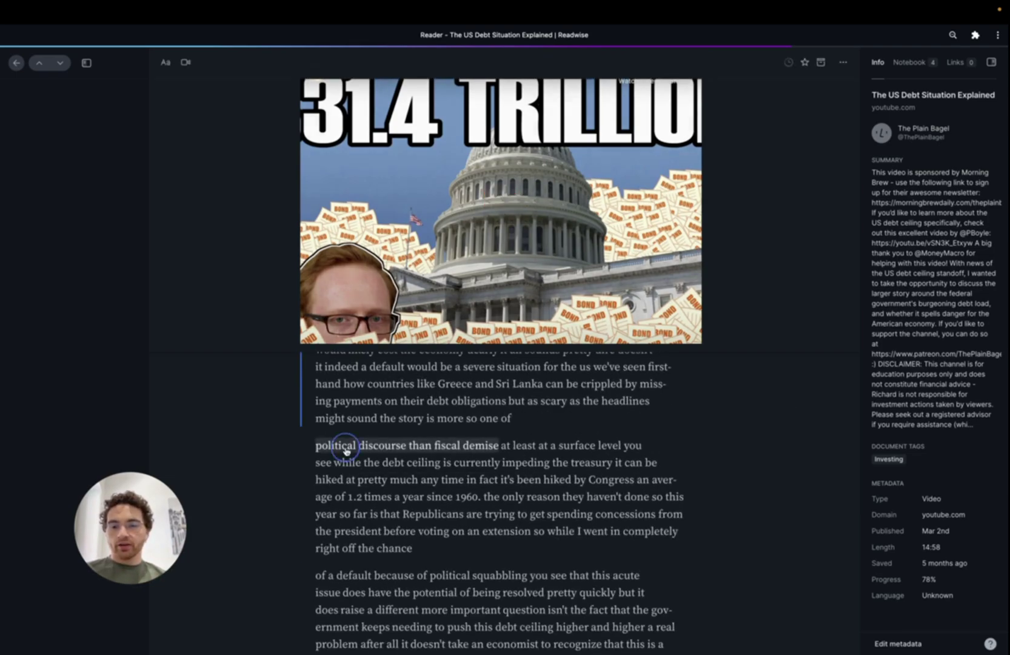
{"action": "left_click", "coordinate": [334, 569]}
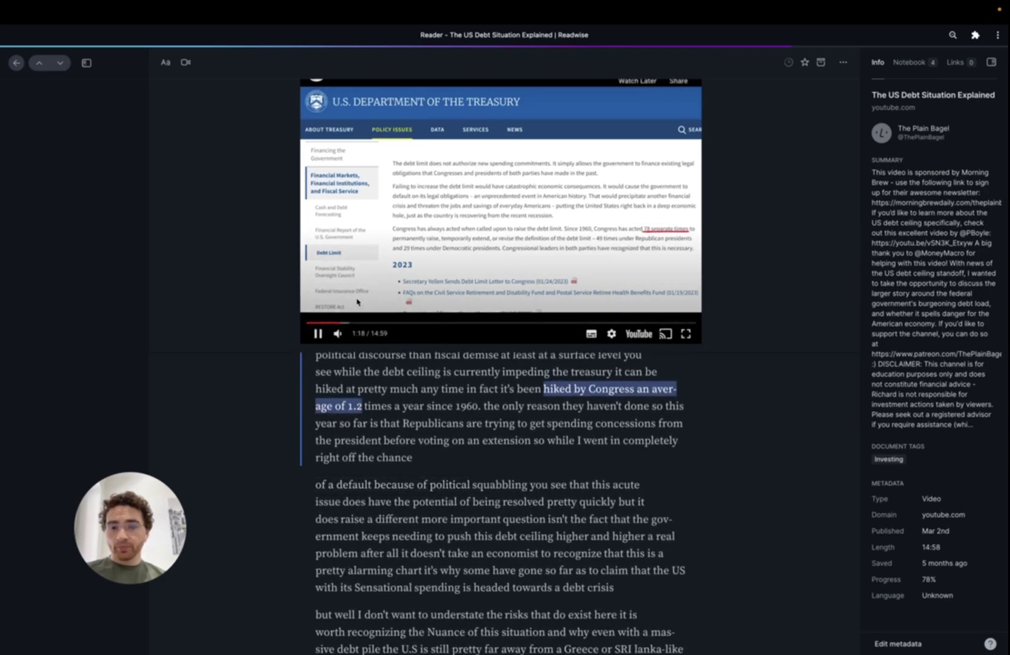
{"action": "left_click", "coordinate": [337, 333]}
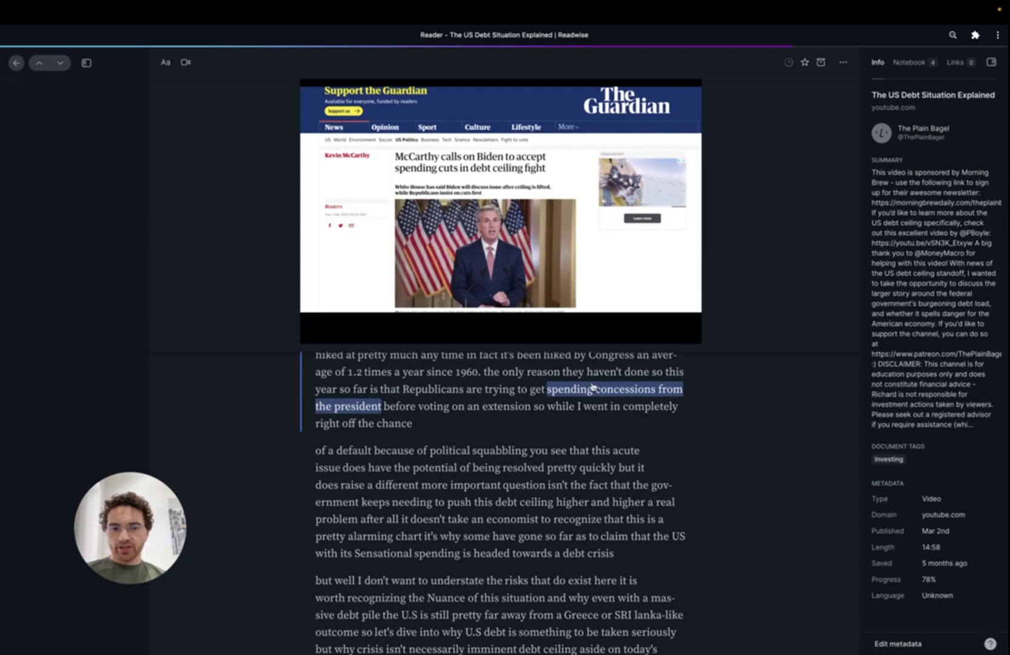
Step: Pause the video at 1:27 and highlight the transcript paragraph about political squabbling and the debt crisis
{"action": "key", "text": "space"}
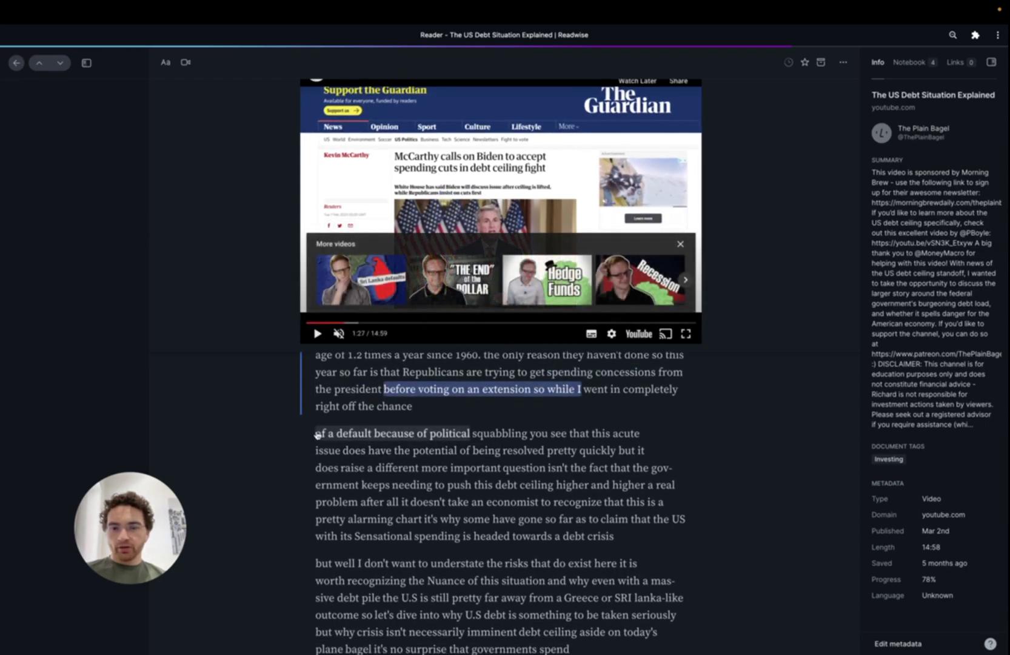
{"action": "left_click_drag", "start_coordinate": [315, 431], "coordinate": [620, 535]}
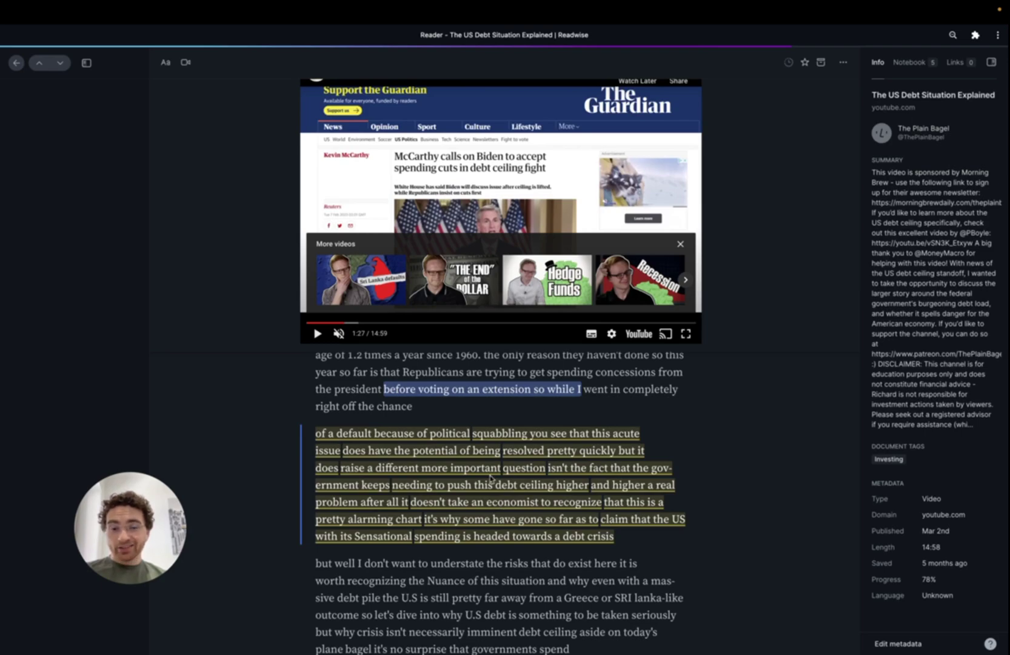
{"action": "scroll", "coordinate": [427, 479], "scroll_direction": "down", "scroll_amount": 1}
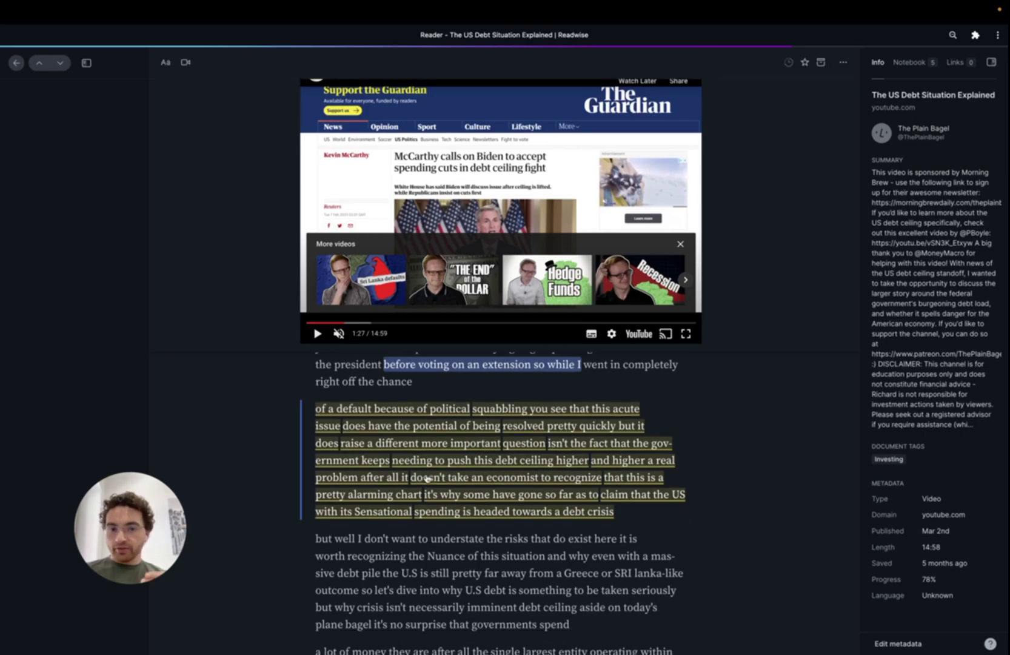